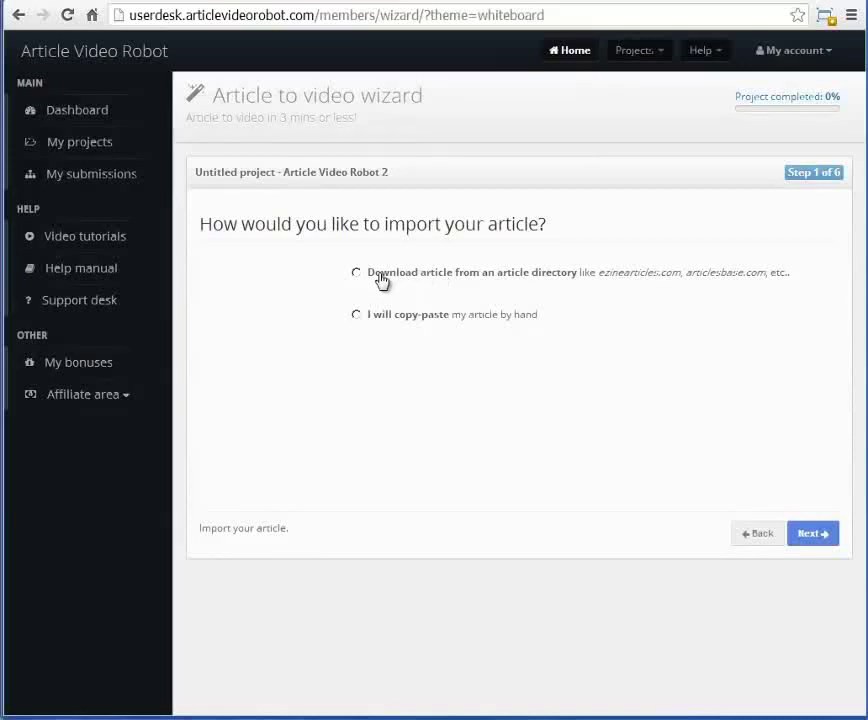
Choose 'Download article from an article directory' as the import option, leaving Article URL empty.
{"action": "left_click", "coordinate": [381, 279]}
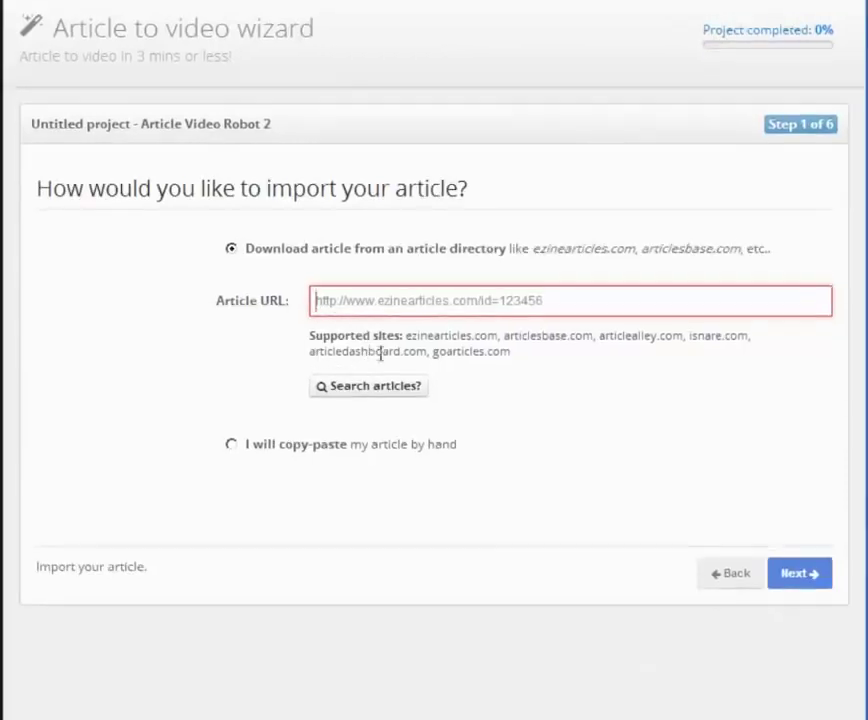
{"action": "left_click", "coordinate": [267, 449]}
{"action": "left_click", "coordinate": [335, 250]}
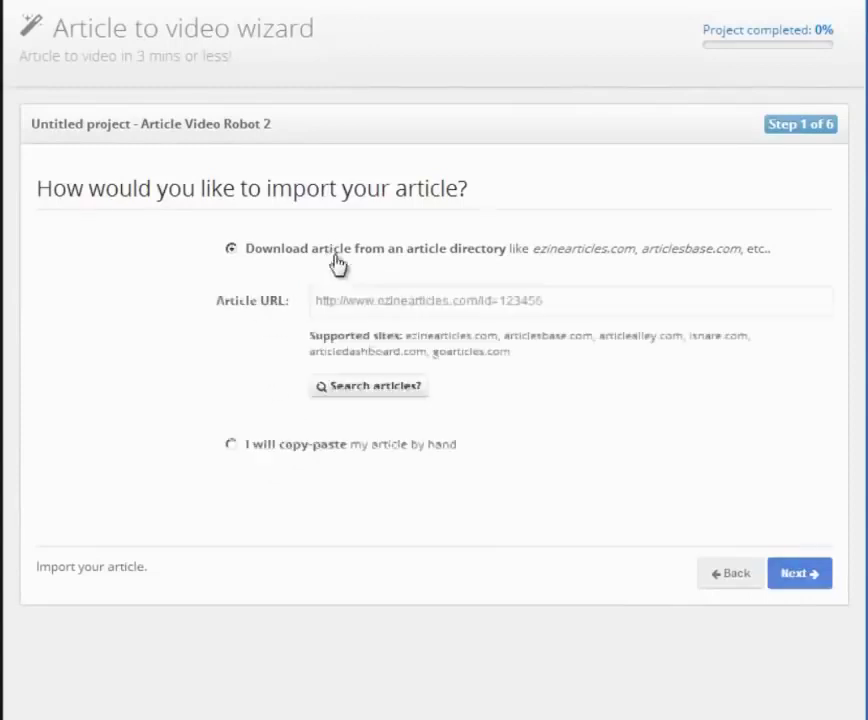
Search the article directory by keywords and import 'Why Flash Banners Make More Sense Than Animated Gifs Banners'.
{"action": "left_click", "coordinate": [397, 395]}
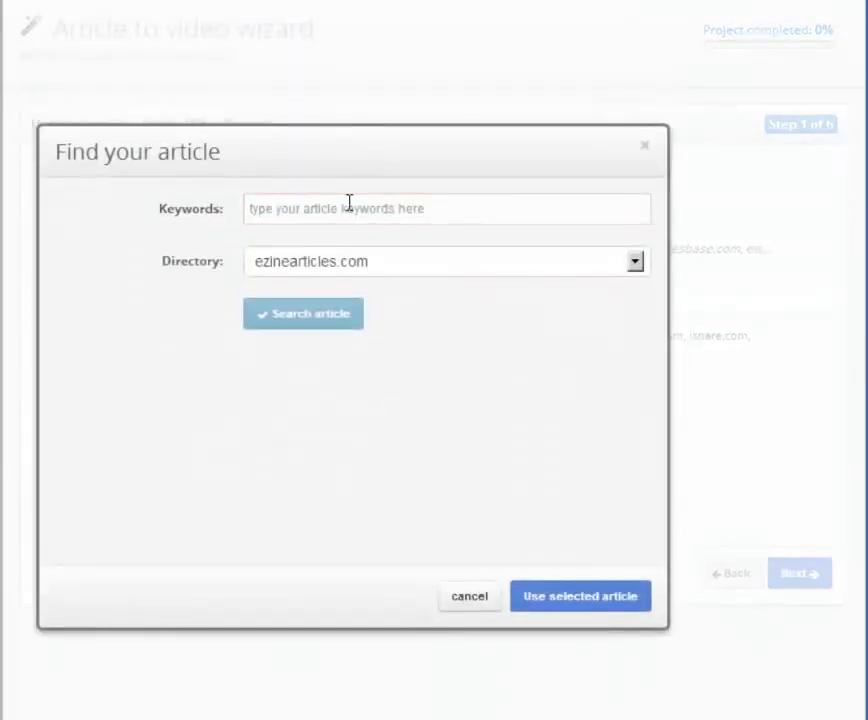
{"action": "left_click", "coordinate": [349, 208]}
{"action": "type", "text": "fflash mak"}
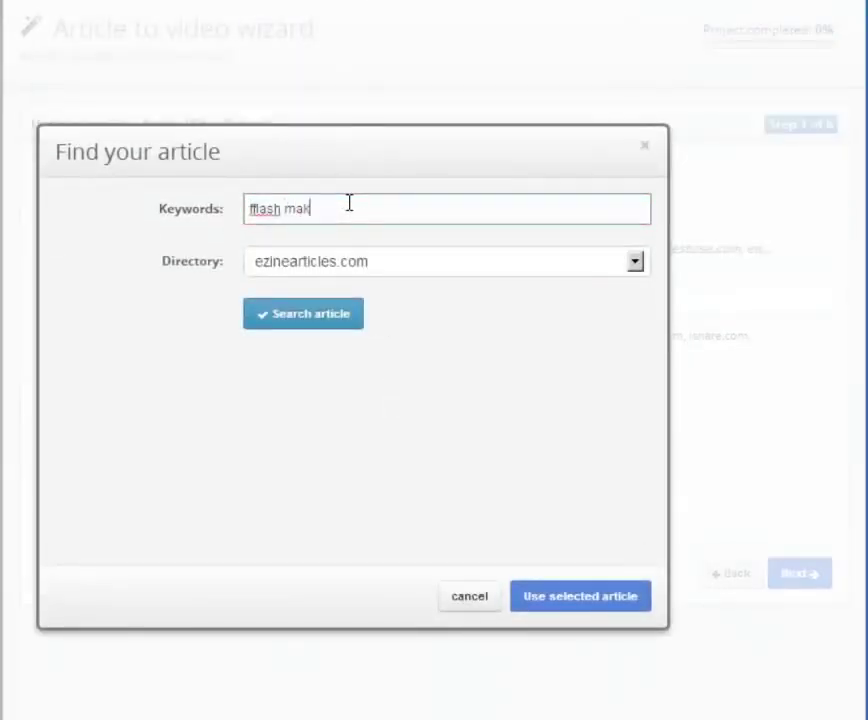
{"action": "type", "text": "er sanchit"}
{"action": "left_click", "coordinate": [321, 331]}
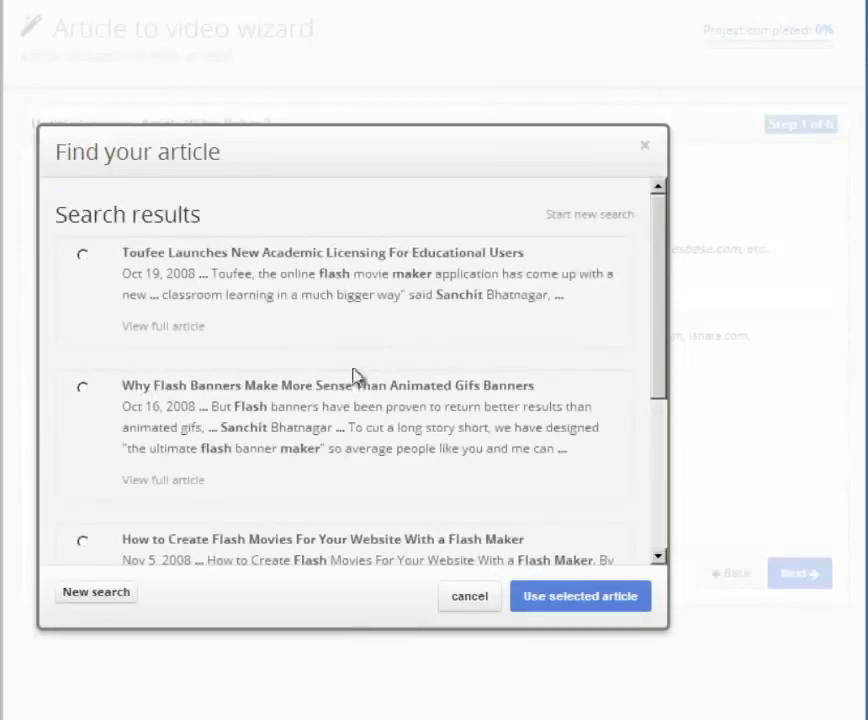
{"action": "left_click", "coordinate": [345, 407]}
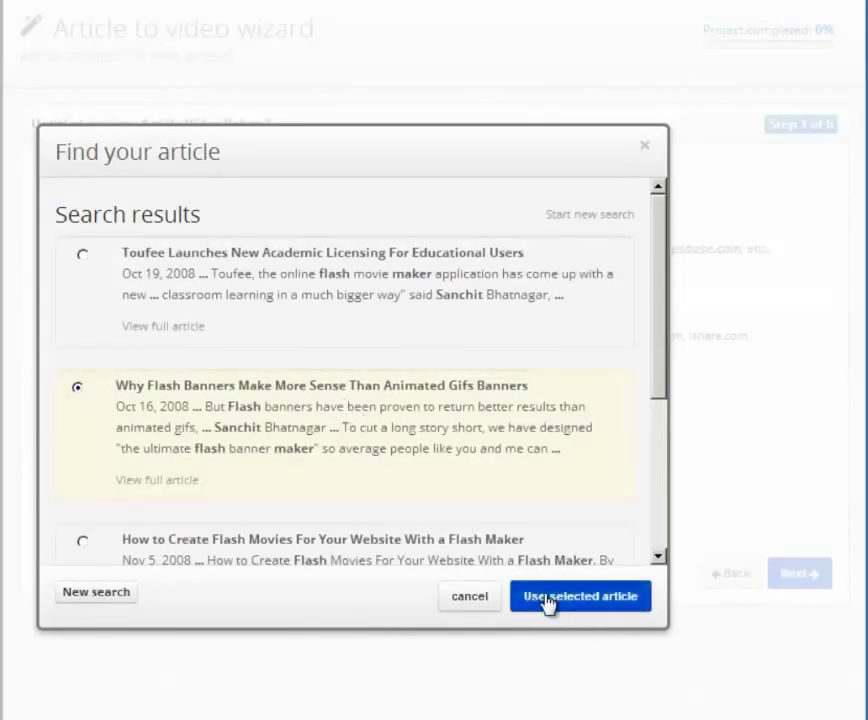
{"action": "left_click", "coordinate": [548, 597]}
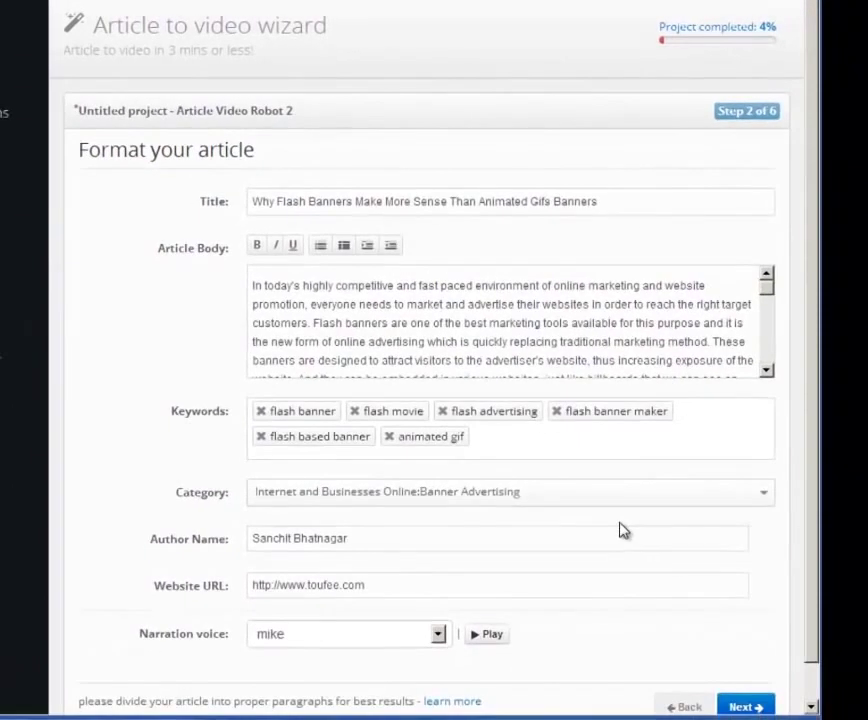
Start a new paragraph at 'This certainly improves…' in the article body, removing the extra blank line.
{"action": "scroll", "coordinate": [622, 530], "scroll_direction": "down", "scroll_amount": 1}
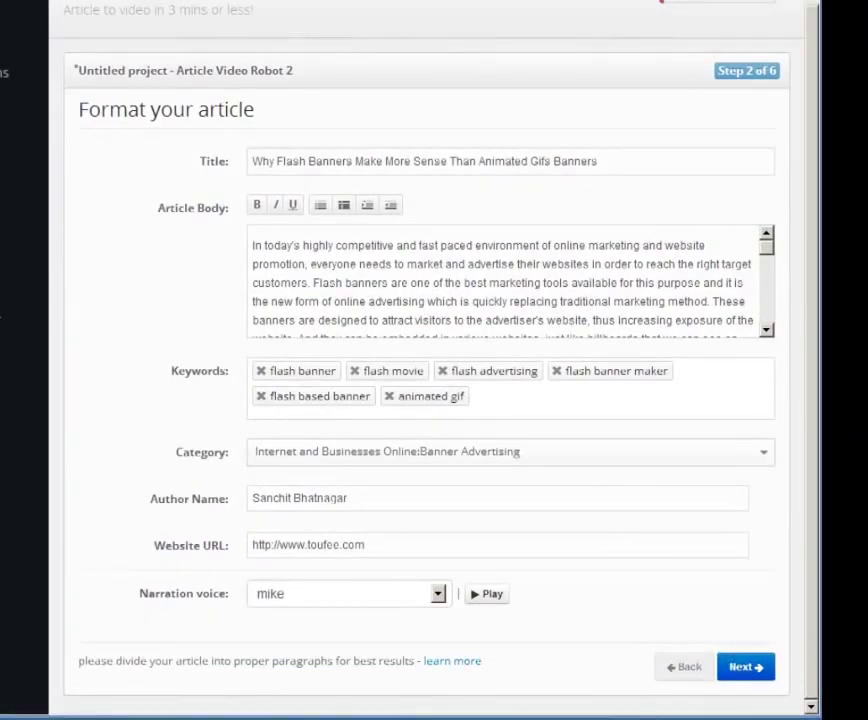
{"action": "left_click", "coordinate": [548, 279]}
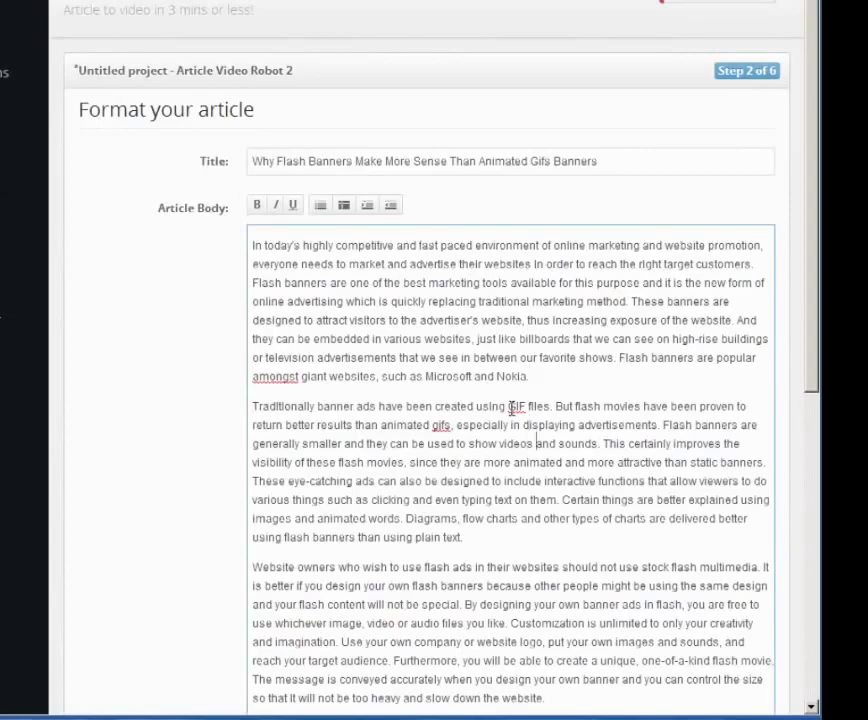
{"action": "key", "text": "Return"}
{"action": "key", "text": "Return"}
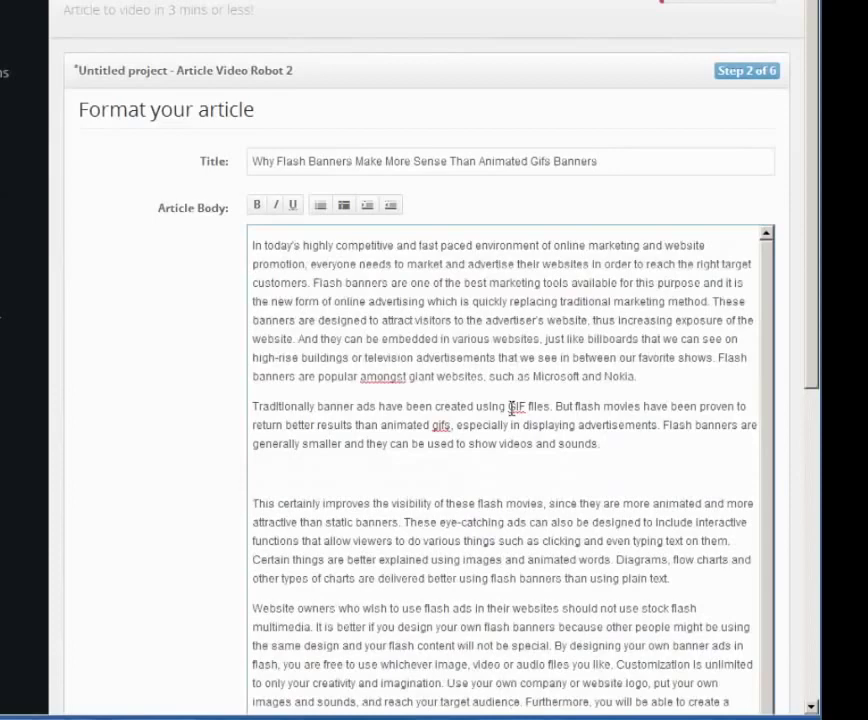
{"action": "key", "text": "BackSpace"}
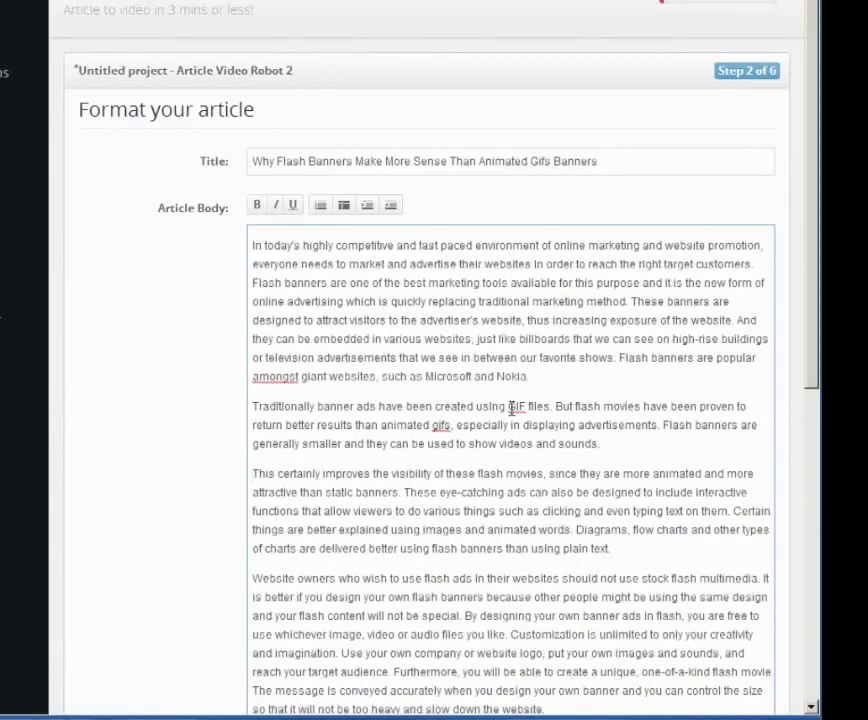
Scroll to the bottom of the formatting form and advance the wizard to step 3.
{"action": "scroll", "coordinate": [444, 464], "scroll_direction": "down", "scroll_amount": 1}
{"action": "scroll", "coordinate": [444, 464], "scroll_direction": "down", "scroll_amount": 1}
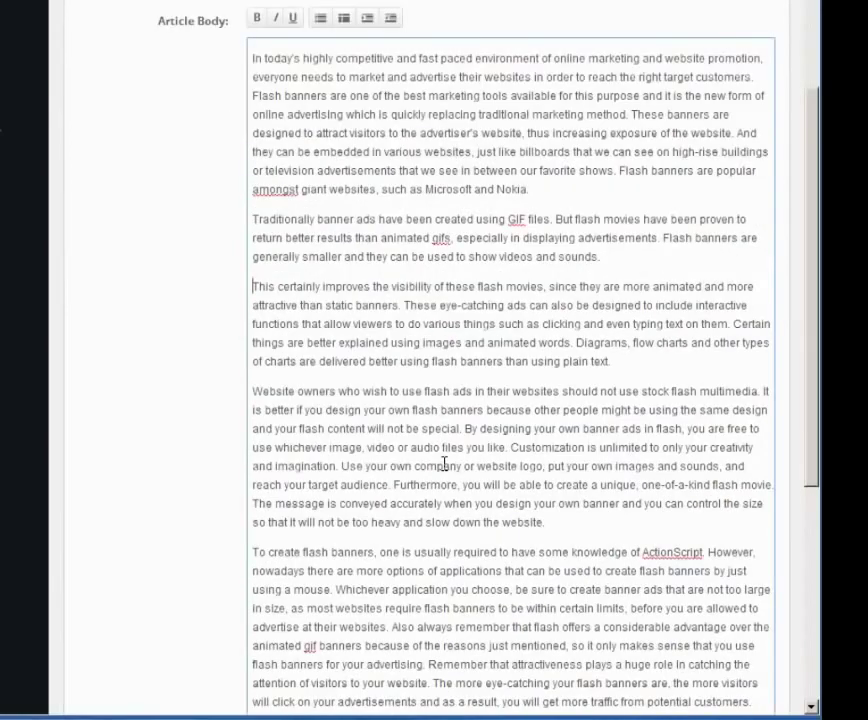
{"action": "scroll", "coordinate": [444, 464], "scroll_direction": "down", "scroll_amount": 2}
{"action": "scroll", "coordinate": [408, 474], "scroll_direction": "down", "scroll_amount": 2}
{"action": "scroll", "coordinate": [560, 540], "scroll_direction": "down", "scroll_amount": 1}
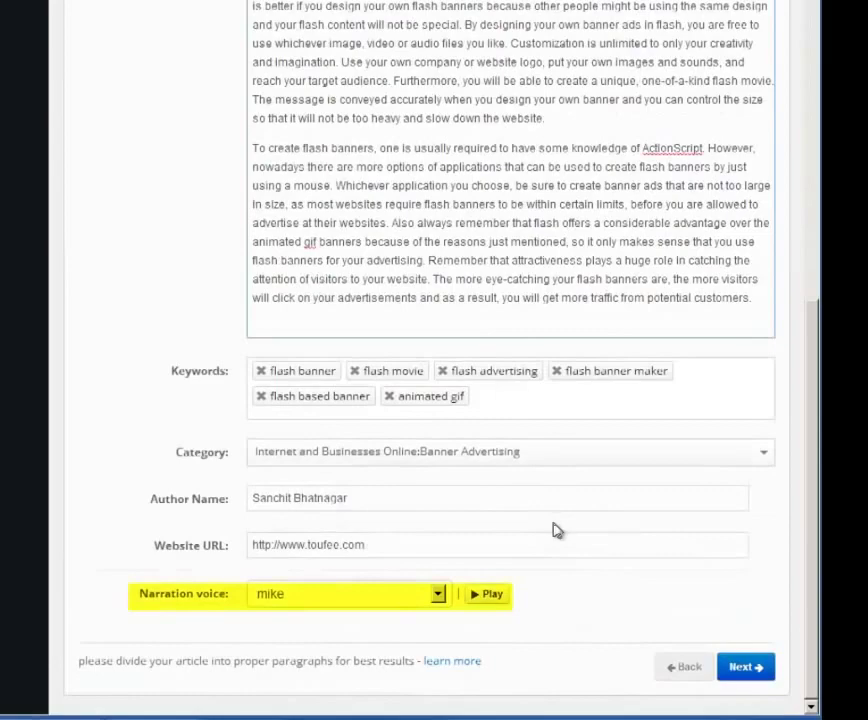
{"action": "left_click", "coordinate": [745, 666]}
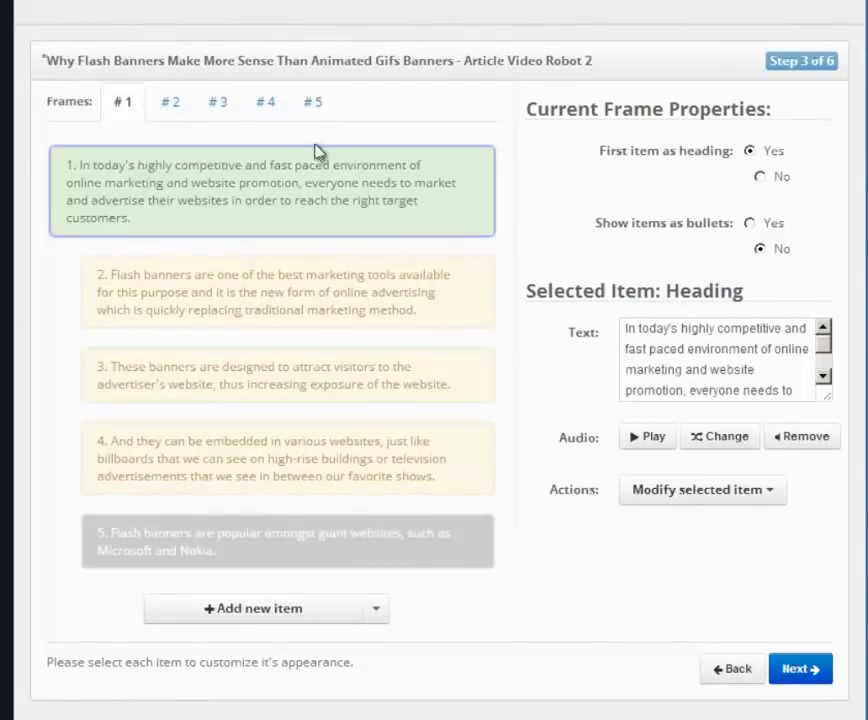
{"action": "left_click", "coordinate": [170, 106]}
{"action": "left_click", "coordinate": [217, 108]}
{"action": "left_click", "coordinate": [124, 106]}
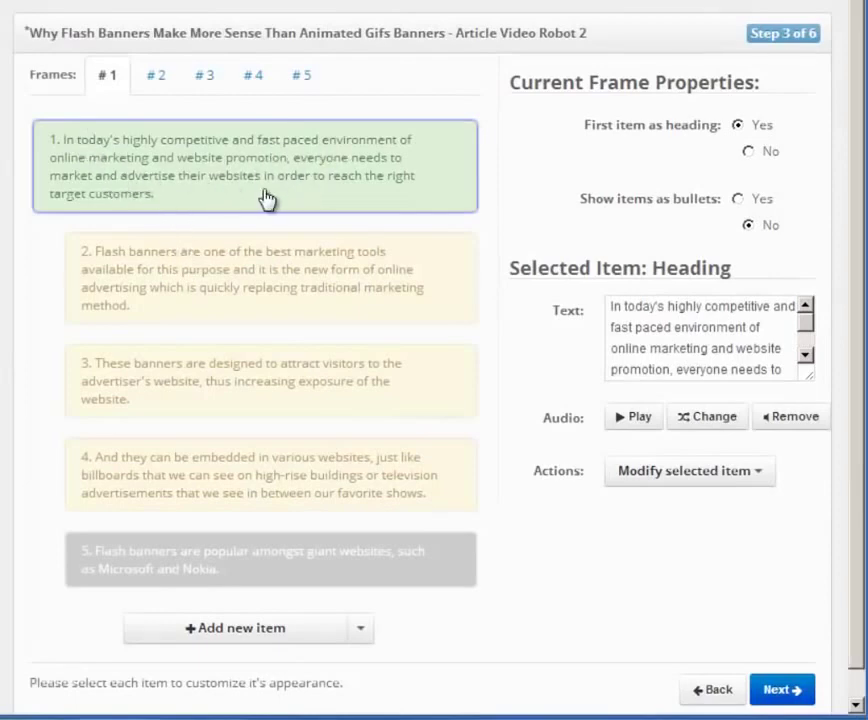
{"action": "left_click", "coordinate": [180, 283]}
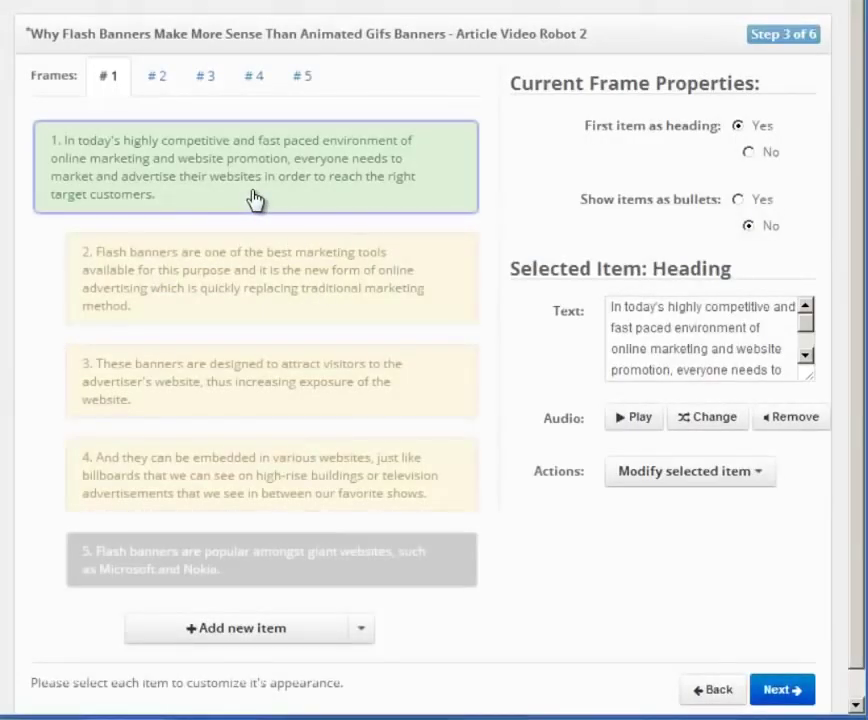
Replace frame #1's heading text with 'This is my heading!'.
{"action": "left_click", "coordinate": [688, 305]}
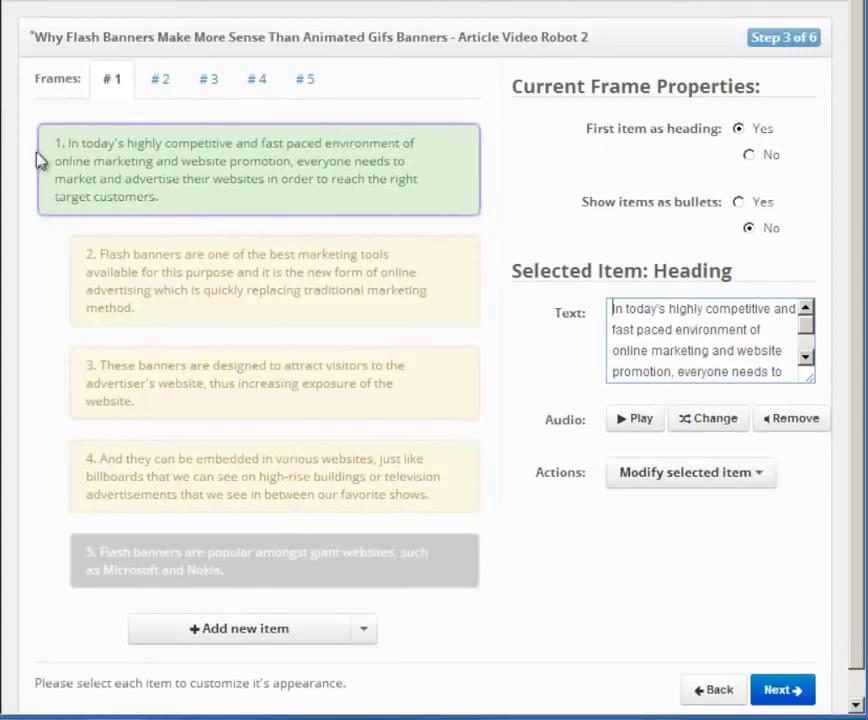
{"action": "key", "text": "ctrl+a"}
{"action": "type", "text": "This is "}
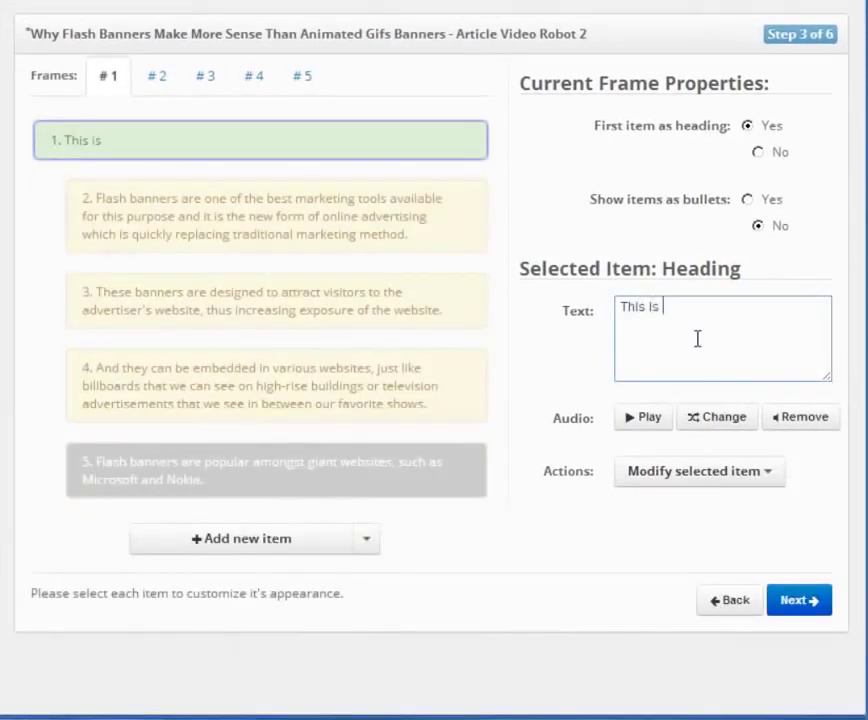
{"action": "type", "text": "my heading!"}
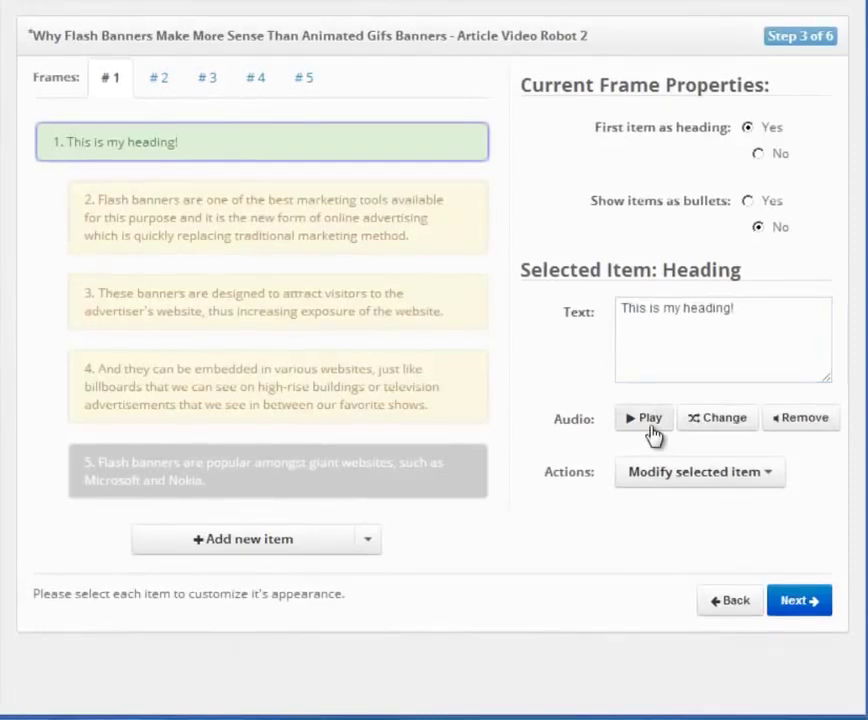
Generate Mike (male) text-to-speech for the new heading and assign it as its sound.
{"action": "left_click", "coordinate": [700, 420]}
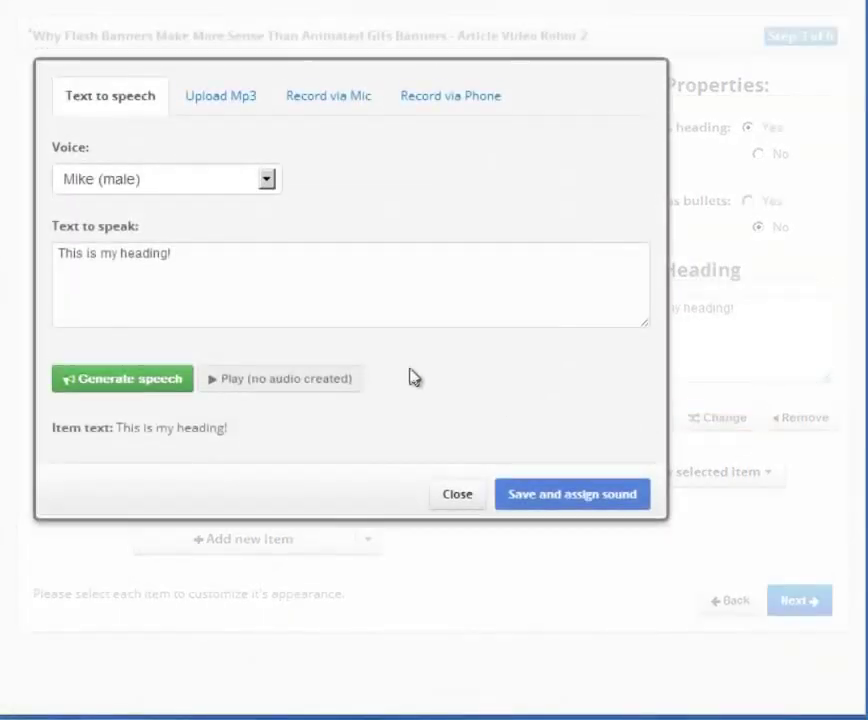
{"action": "left_click", "coordinate": [168, 389]}
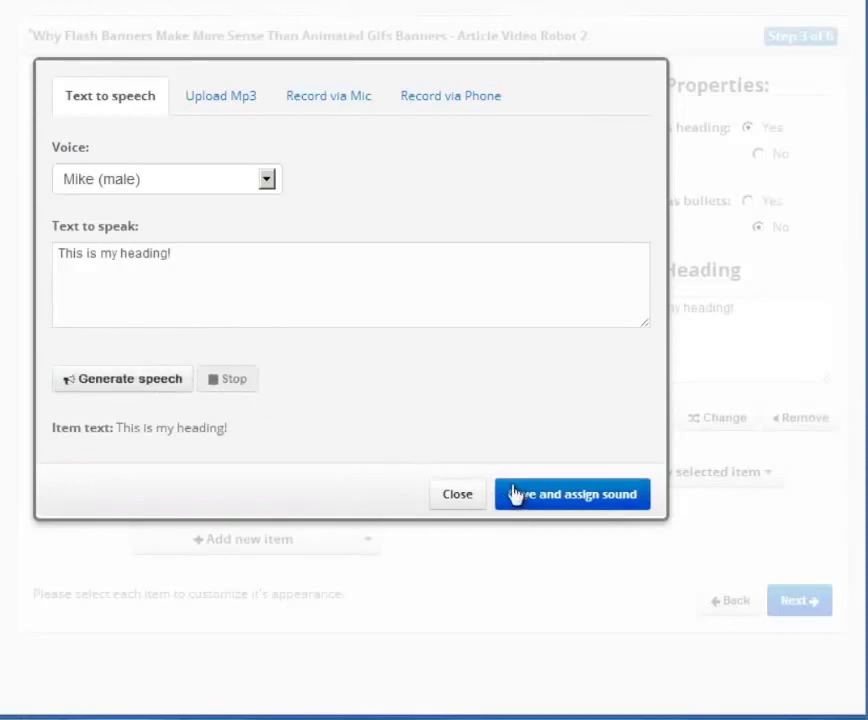
{"action": "left_click", "coordinate": [545, 505]}
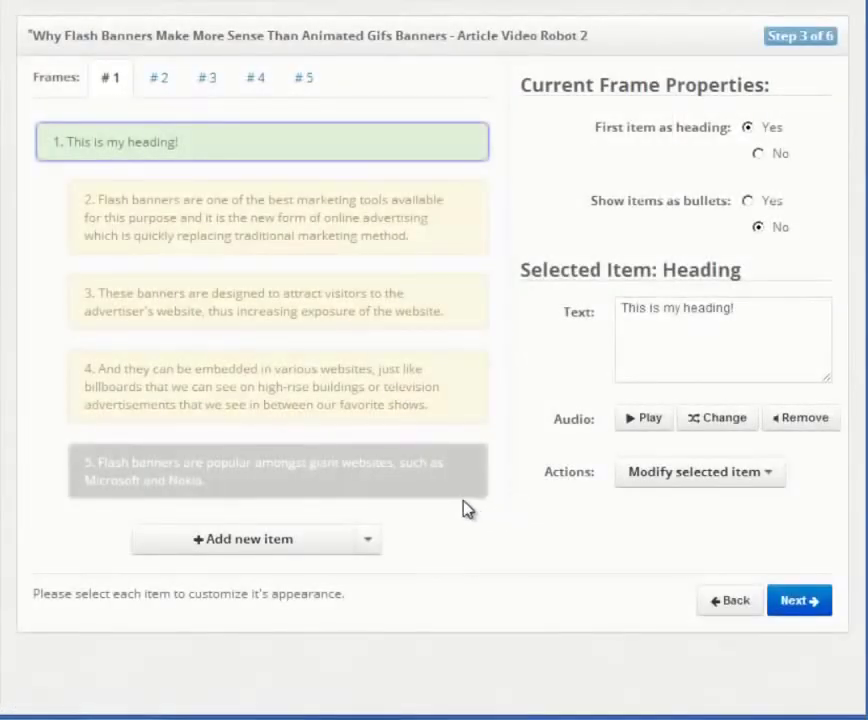
Assign a Flash-logo monitor image from Image Search to frame #1's second item.
{"action": "left_click", "coordinate": [281, 242]}
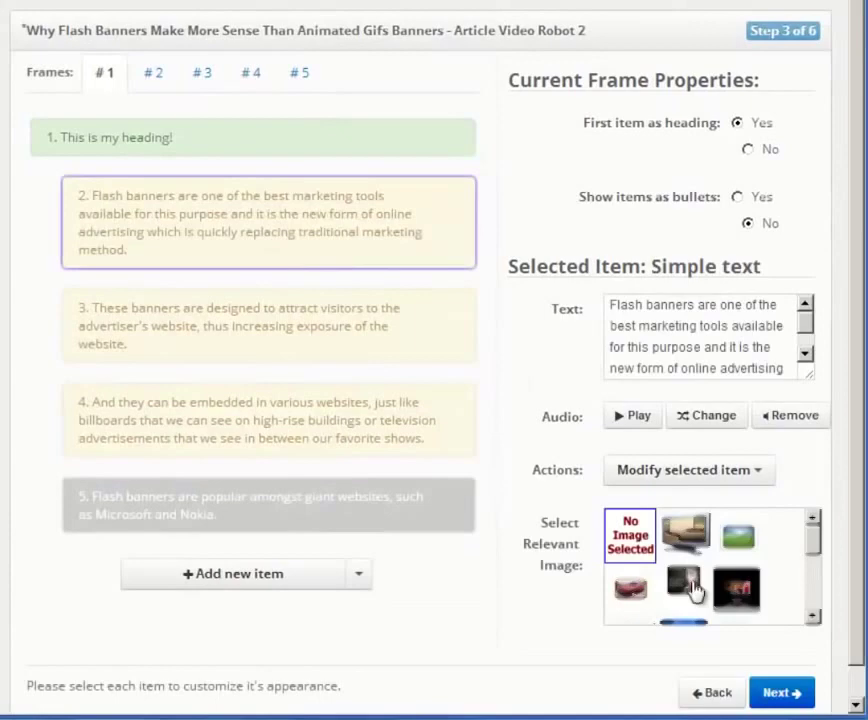
{"action": "mouse_move", "coordinate": [818, 538]}
{"action": "left_mouse_down"}
{"action": "mouse_move", "coordinate": [814, 601]}
{"action": "mouse_move", "coordinate": [812, 522]}
{"action": "left_mouse_up"}
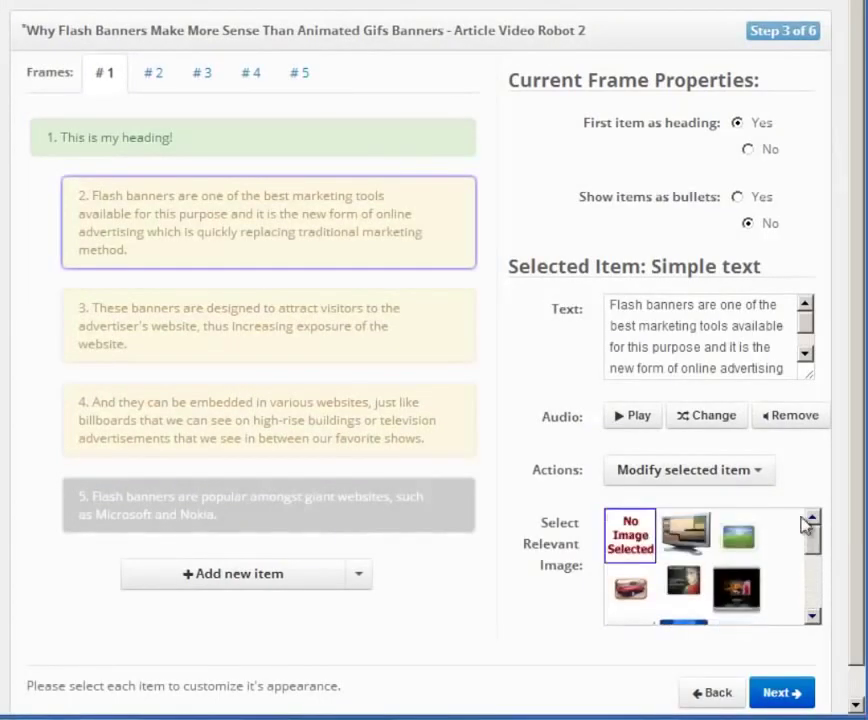
{"action": "left_click", "coordinate": [722, 548]}
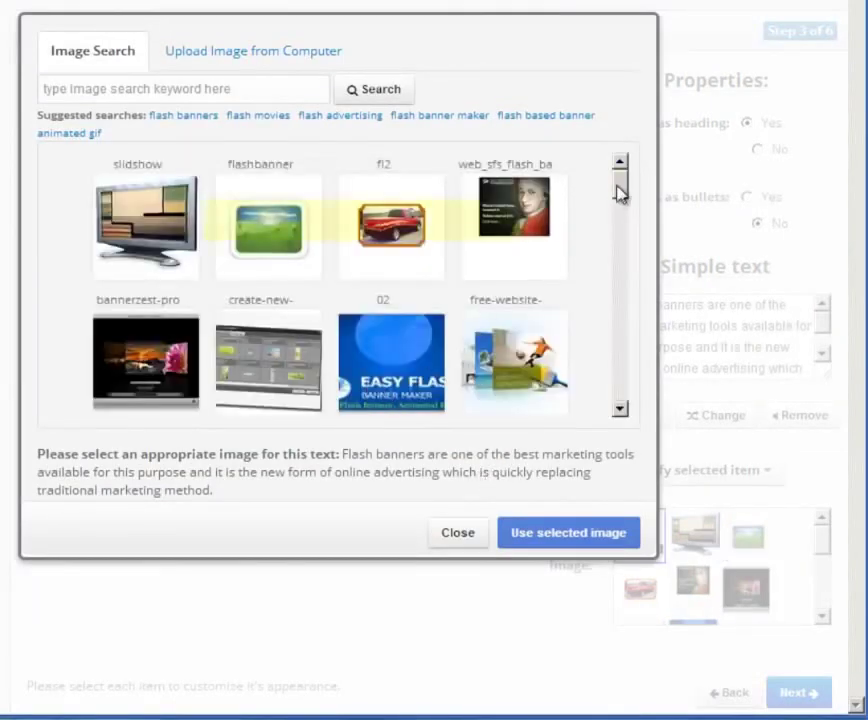
{"action": "left_click_drag", "start_coordinate": [620, 190], "coordinate": [620, 235]}
{"action": "scroll", "coordinate": [442, 229], "scroll_direction": "up", "scroll_amount": 2}
{"action": "left_click", "coordinate": [405, 232]}
{"action": "left_click", "coordinate": [514, 210]}
{"action": "left_click", "coordinate": [560, 533]}
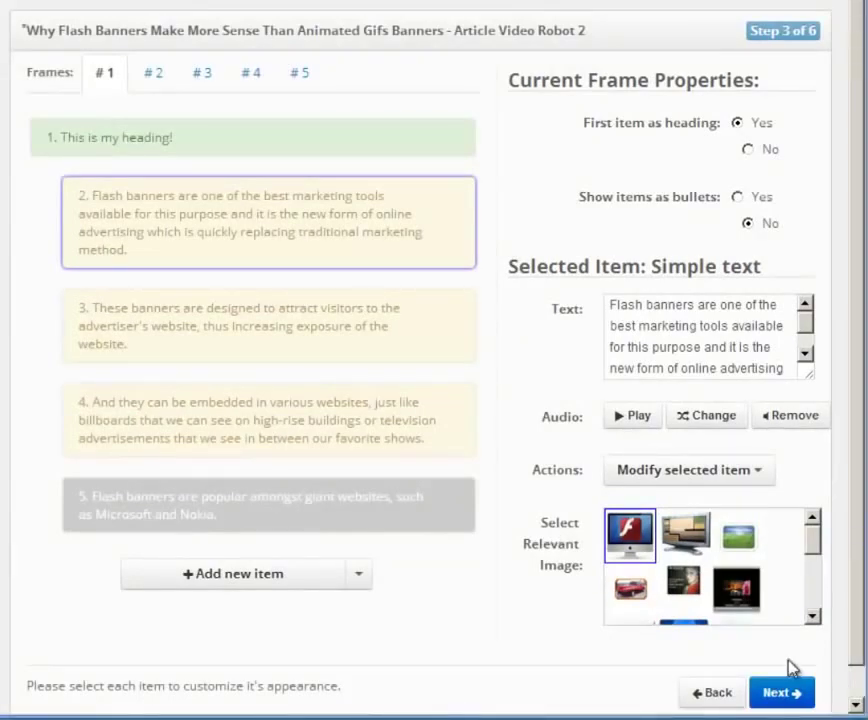
Go to frame #3 and toggle its bullets setting off and back on.
{"action": "left_click", "coordinate": [800, 690]}
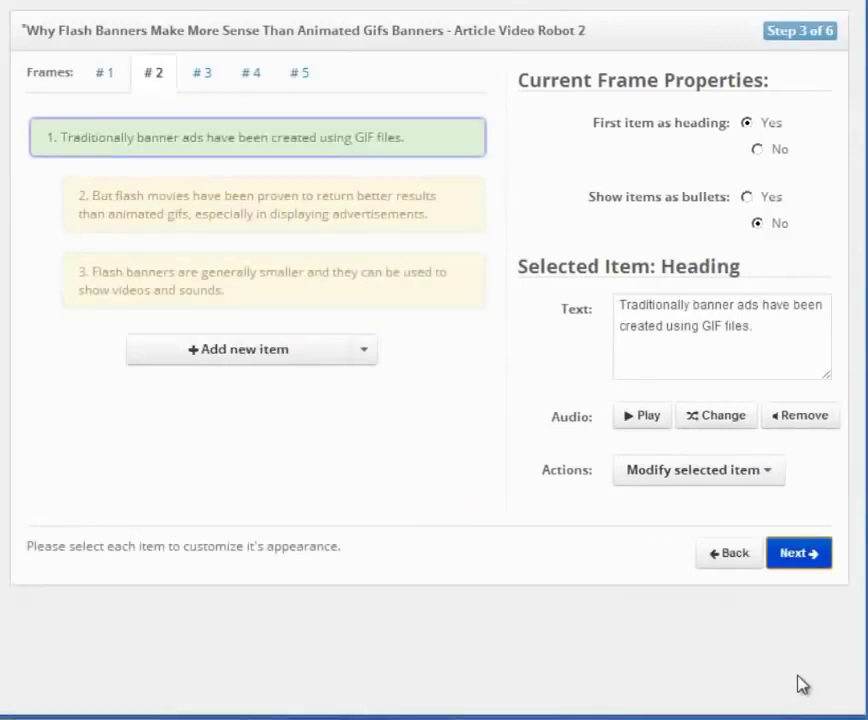
{"action": "left_click", "coordinate": [800, 556]}
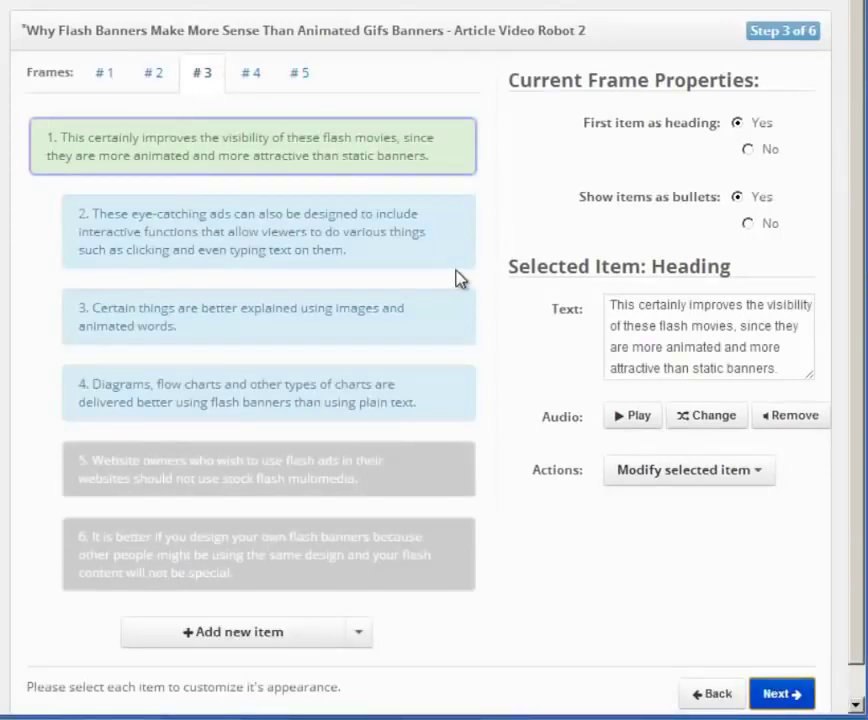
{"action": "double_click", "coordinate": [590, 198]}
{"action": "left_click_drag", "start_coordinate": [633, 207], "coordinate": [723, 209]}
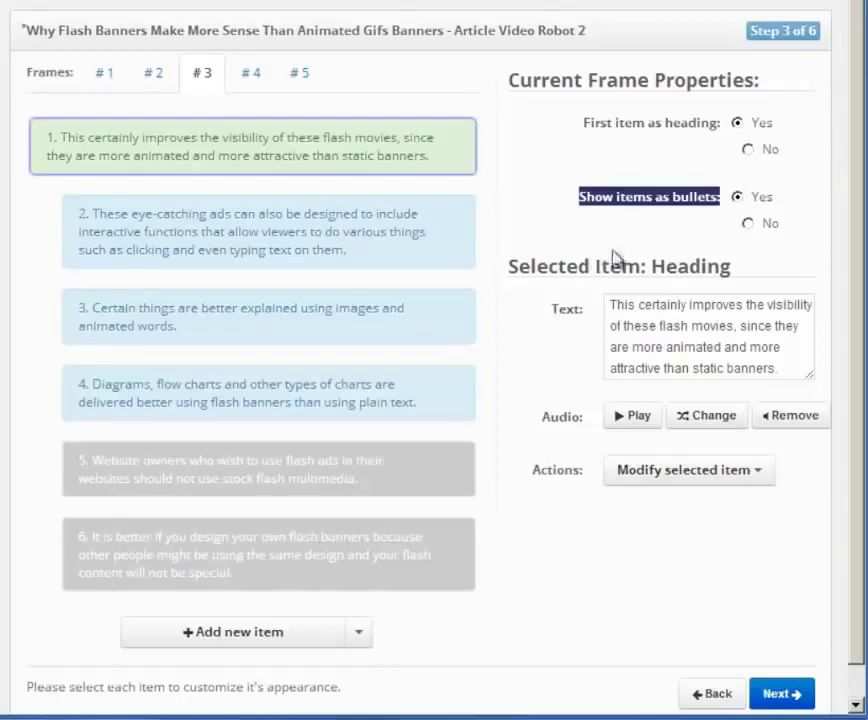
{"action": "left_click", "coordinate": [749, 223]}
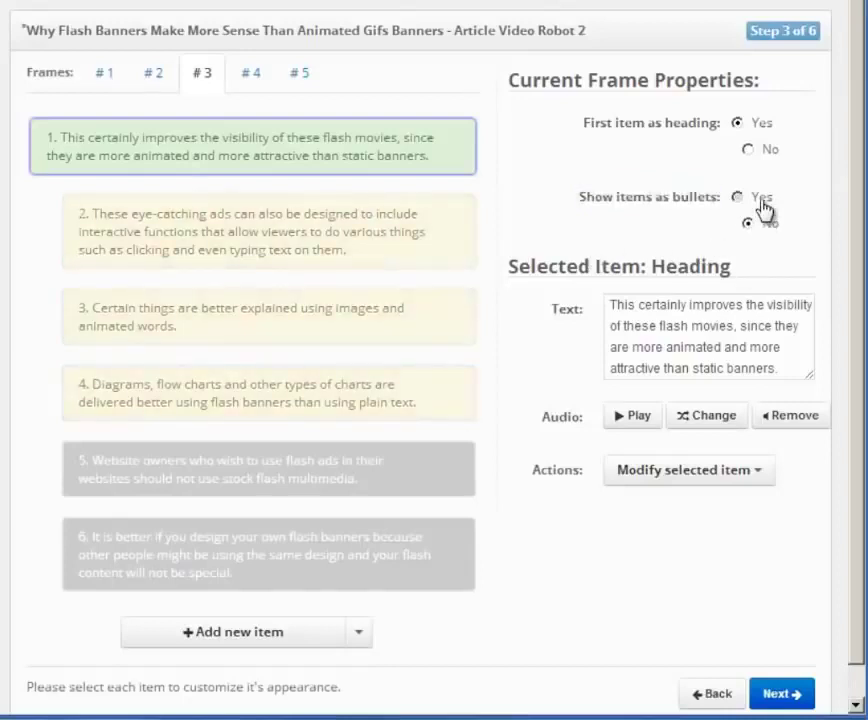
{"action": "left_click", "coordinate": [758, 202]}
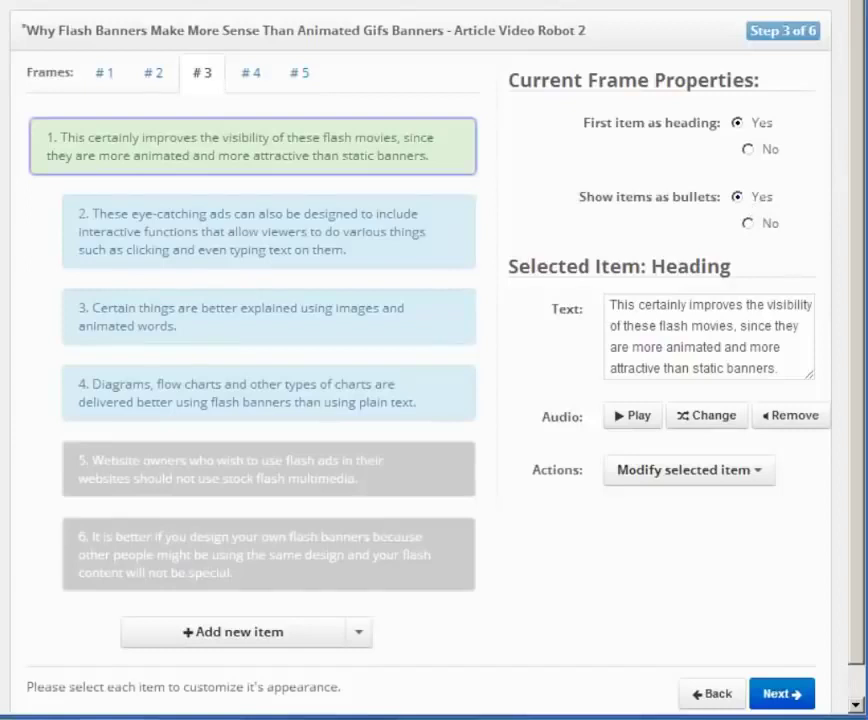
Enable frame #3's hidden fifth item as a bullet, keeping item 6 hidden, and show frame #2.
{"action": "left_click", "coordinate": [402, 260]}
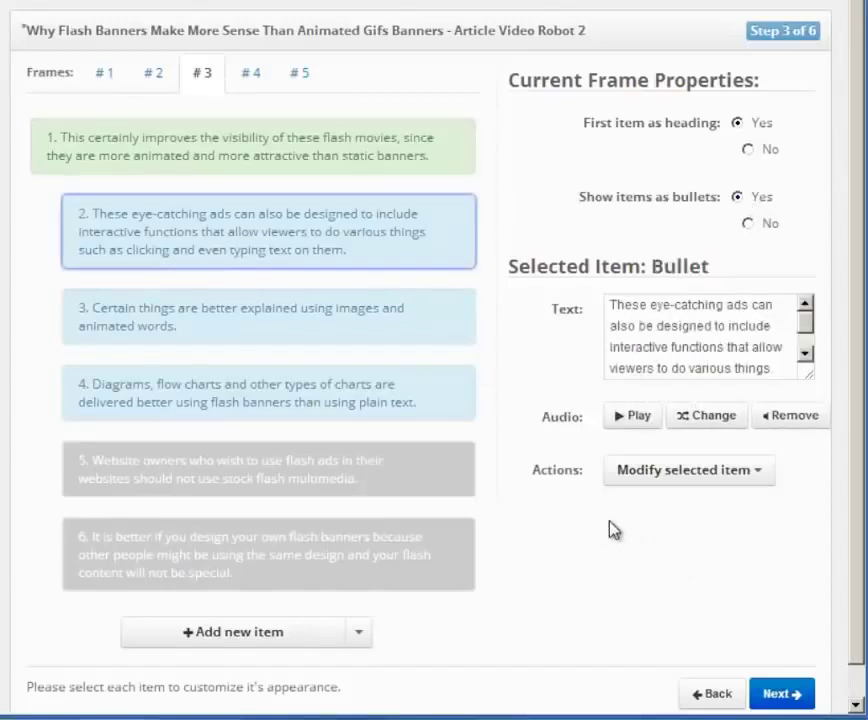
{"action": "left_click", "coordinate": [333, 490]}
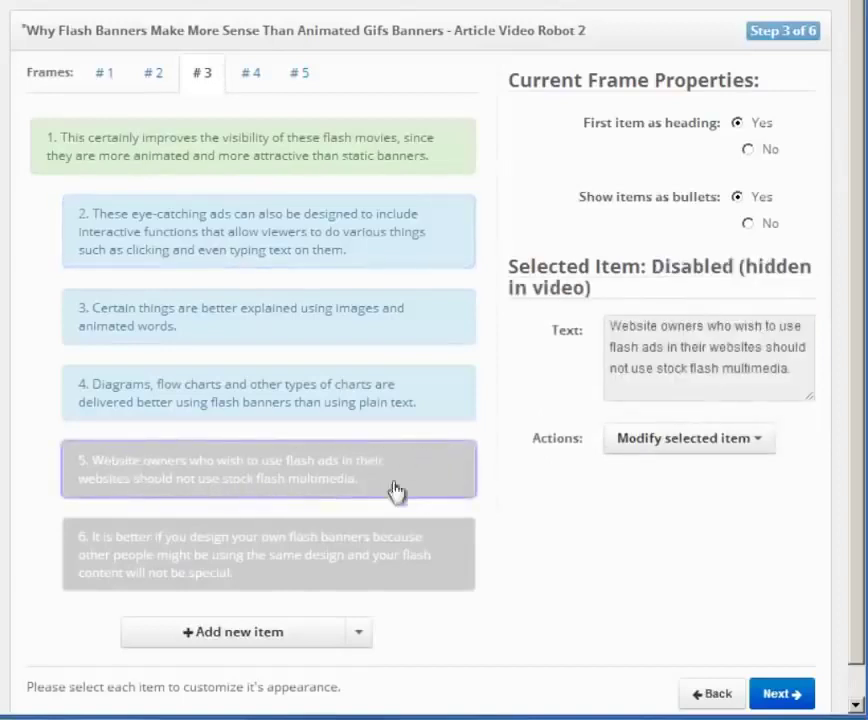
{"action": "left_click", "coordinate": [262, 552]}
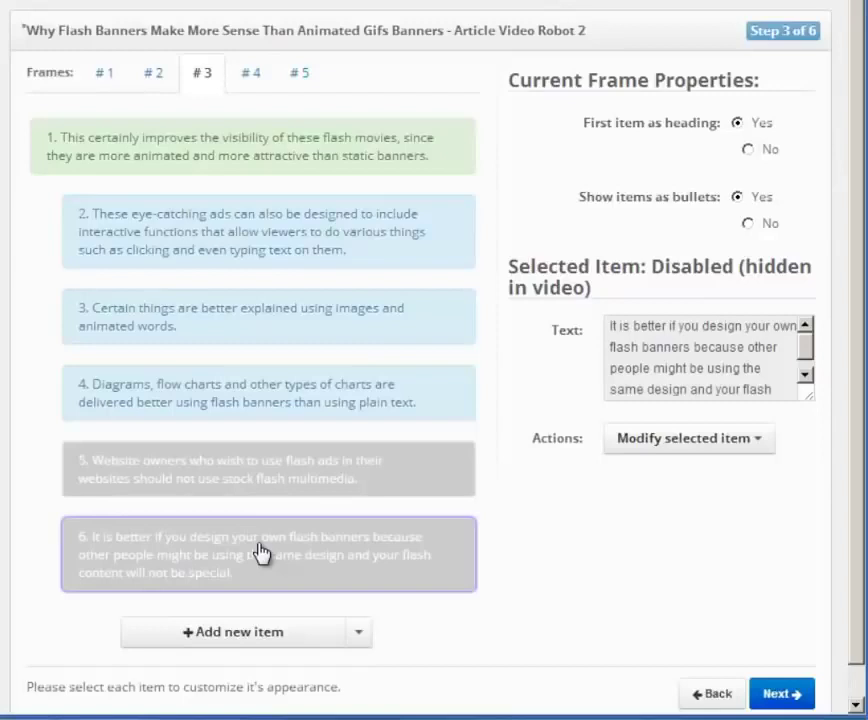
{"action": "left_click", "coordinate": [320, 490]}
{"action": "left_click", "coordinate": [645, 442]}
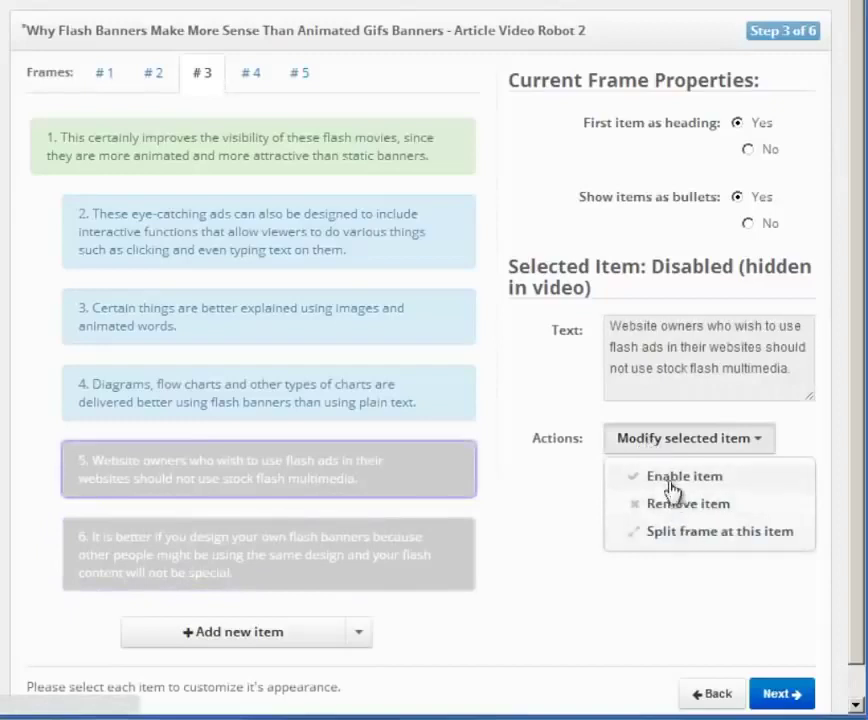
{"action": "left_click", "coordinate": [705, 488]}
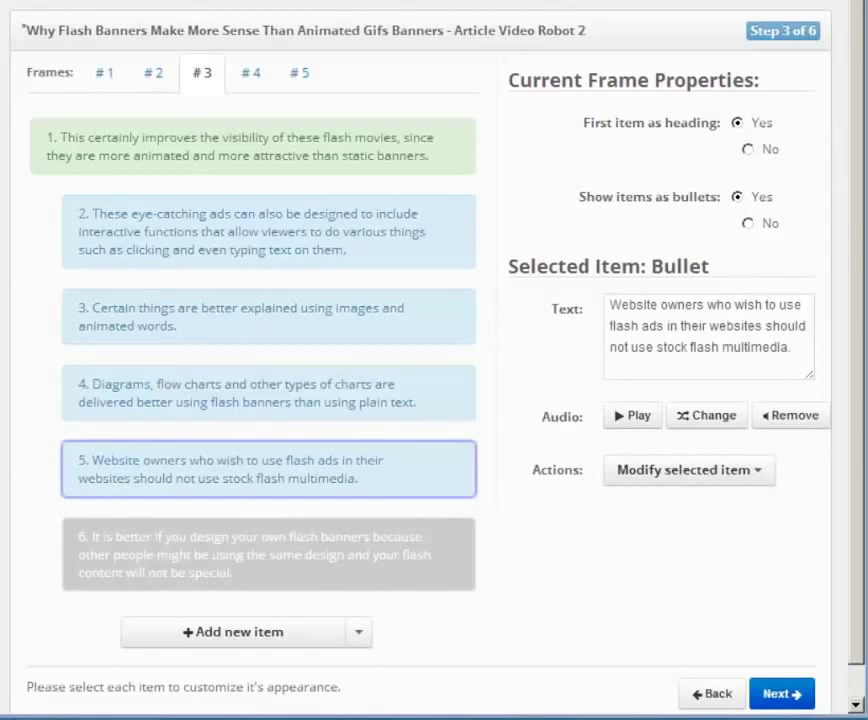
{"action": "left_click", "coordinate": [245, 128]}
{"action": "left_click", "coordinate": [158, 77]}
Add a 'New Item!' entry to frame #2 and insert a blank frame after it.
{"action": "left_click", "coordinate": [213, 280]}
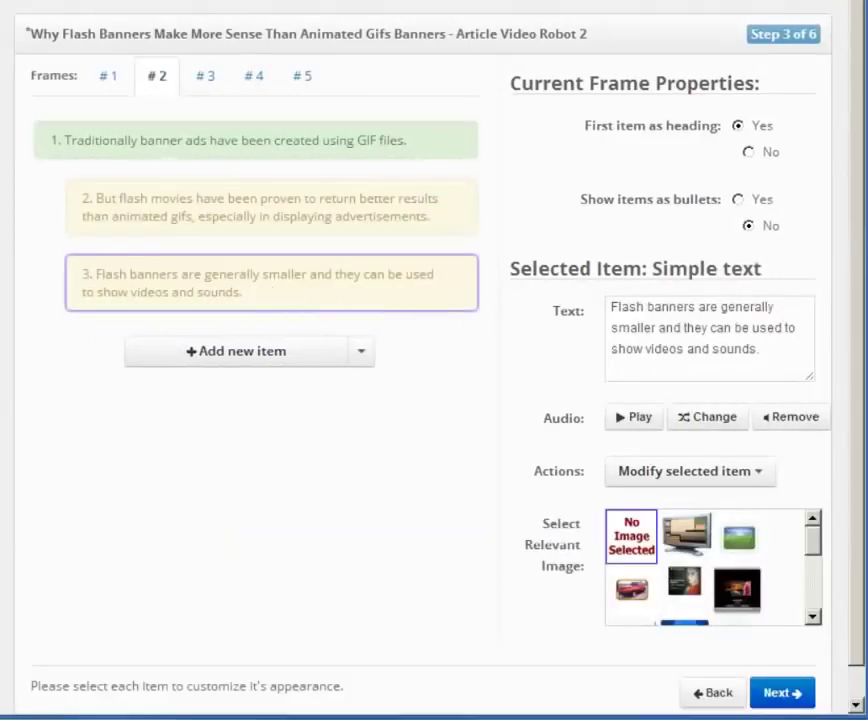
{"action": "left_click", "coordinate": [269, 367]}
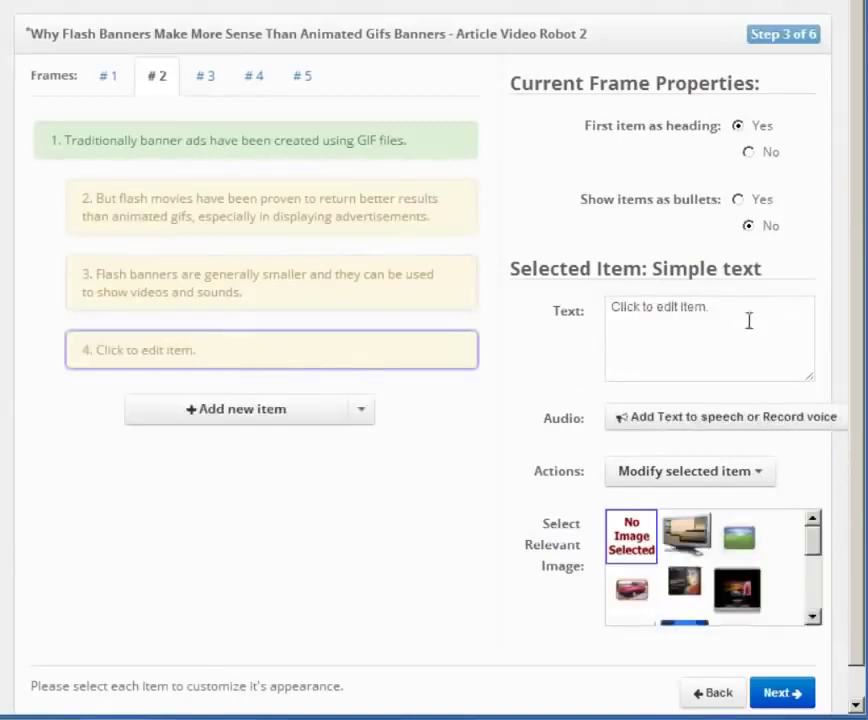
{"action": "left_click_drag", "start_coordinate": [748, 319], "coordinate": [486, 316]}
{"action": "type", "text": "New Item!"}
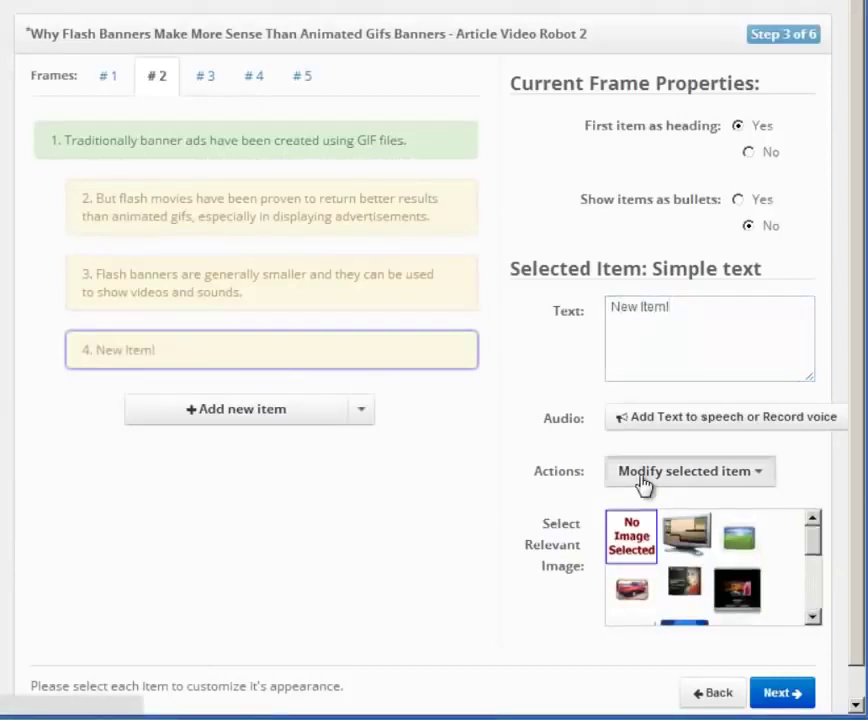
{"action": "left_click", "coordinate": [643, 482]}
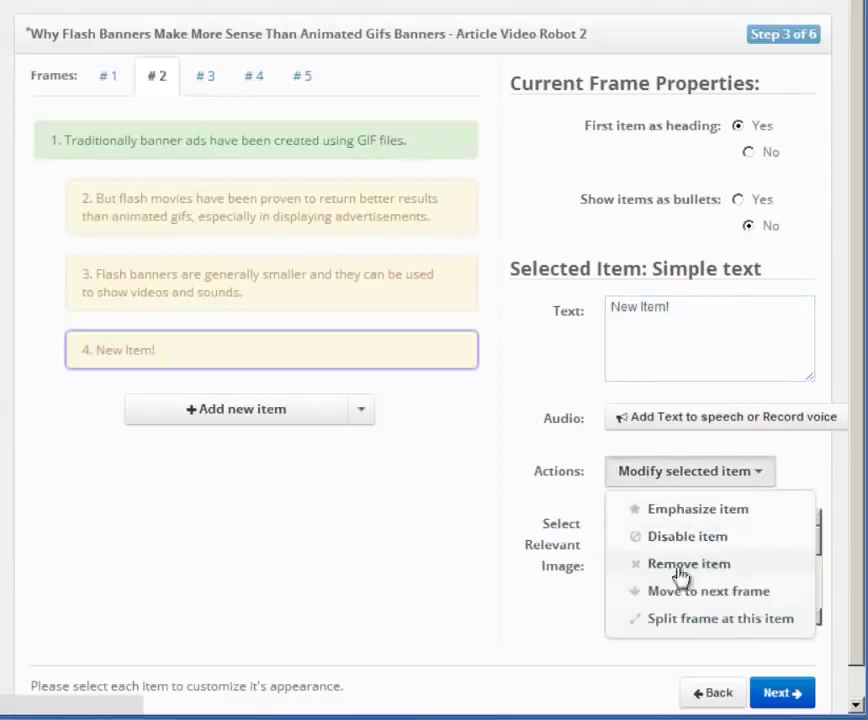
{"action": "left_click", "coordinate": [262, 519]}
{"action": "left_click", "coordinate": [162, 78]}
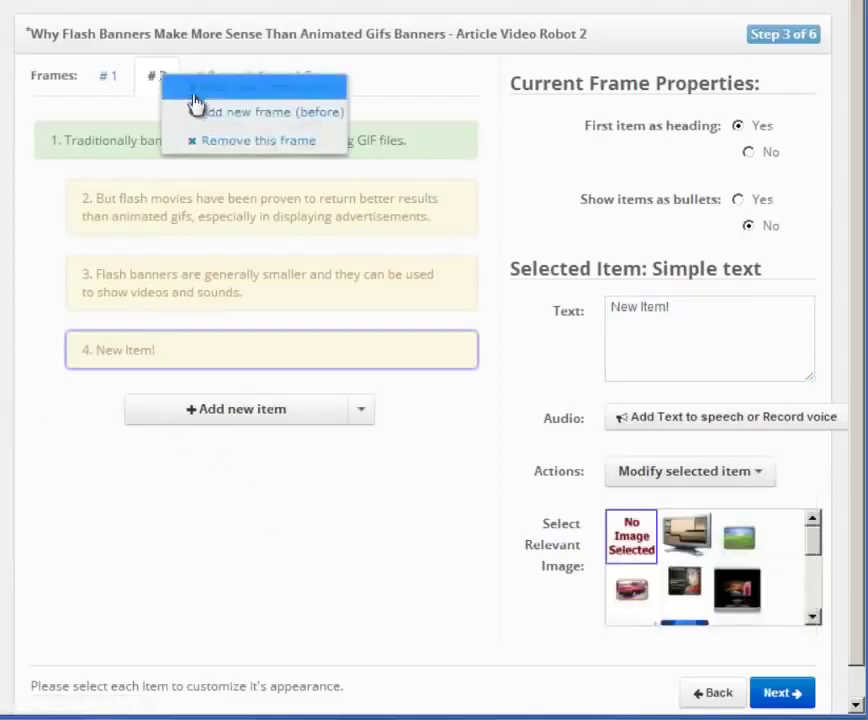
{"action": "left_click", "coordinate": [258, 90]}
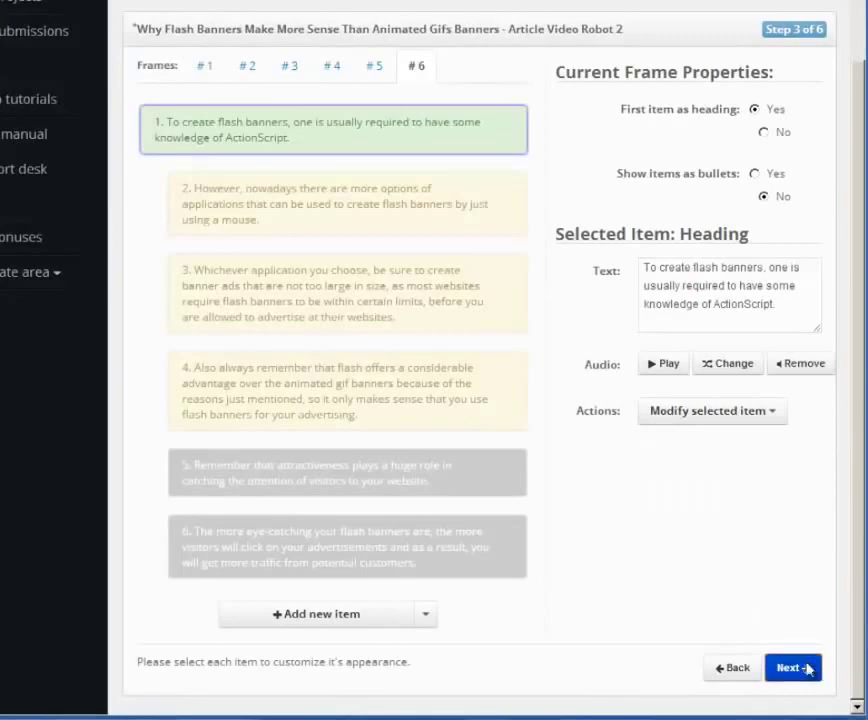
Enter the Facebook id on the contact step and continue to video customization.
{"action": "left_click", "coordinate": [802, 668]}
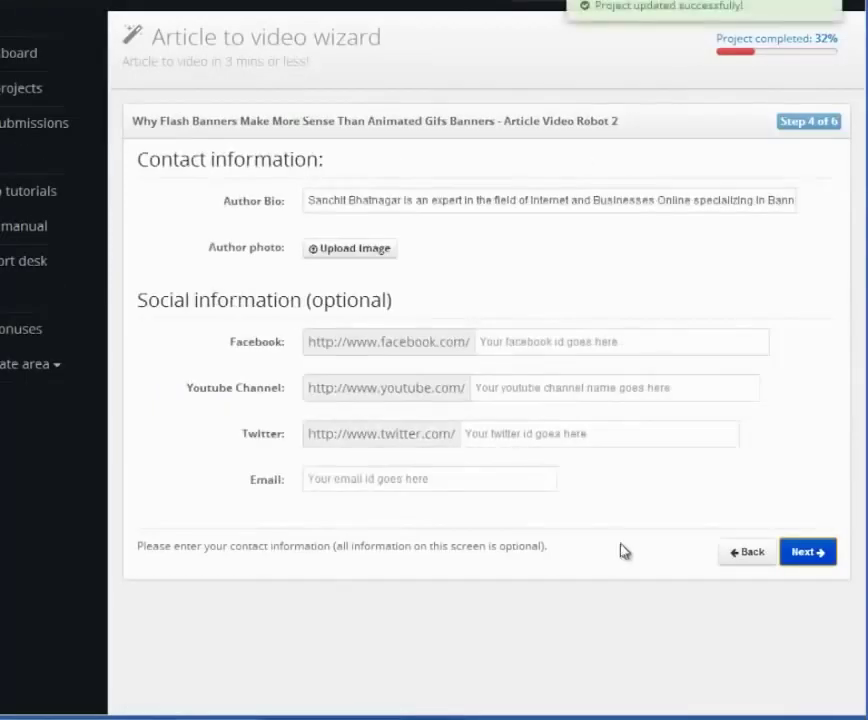
{"action": "left_click", "coordinate": [545, 343]}
{"action": "type", "text": "facebook"}
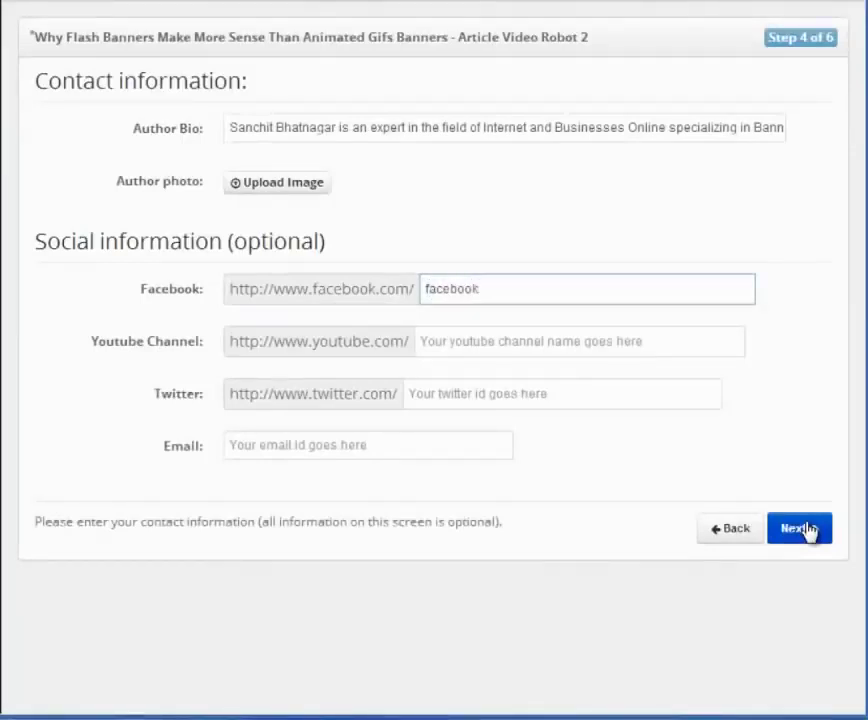
{"action": "left_click", "coordinate": [806, 529]}
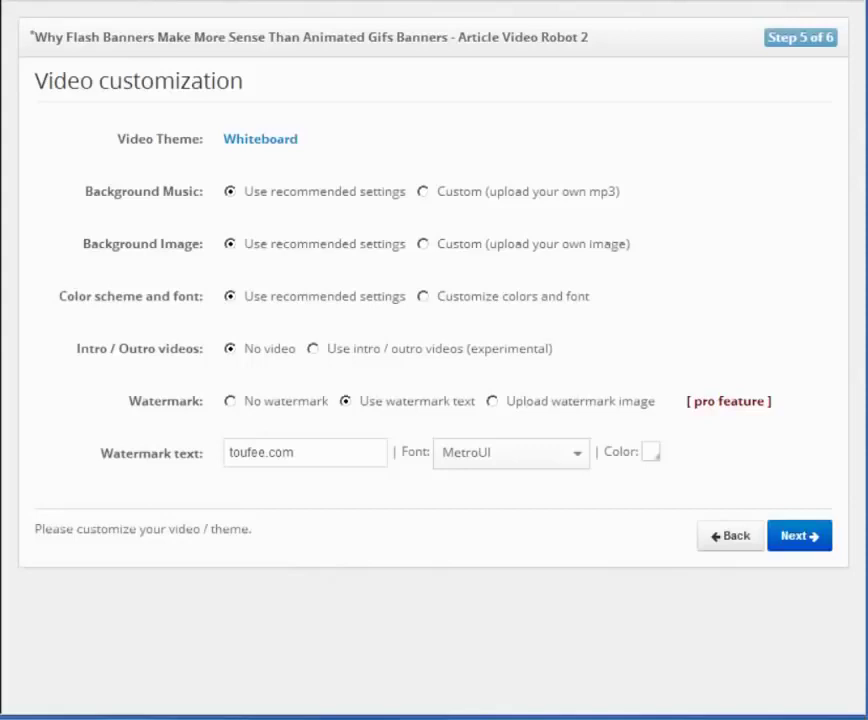
Switch on the 'Use intro / outro videos' option.
{"action": "left_click_drag", "start_coordinate": [110, 353], "coordinate": [600, 359]}
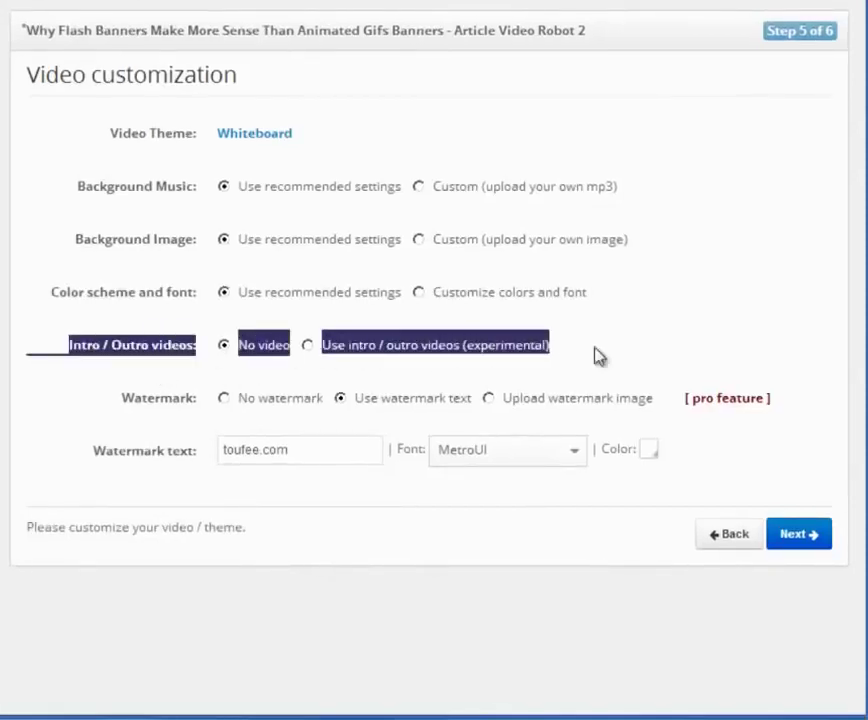
{"action": "left_click", "coordinate": [725, 330]}
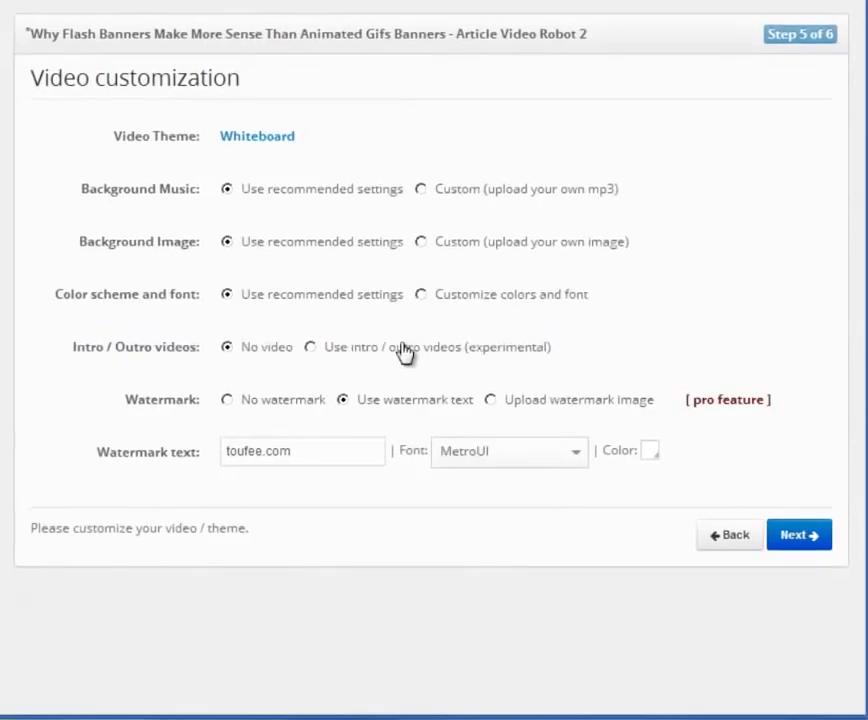
{"action": "left_click", "coordinate": [408, 347]}
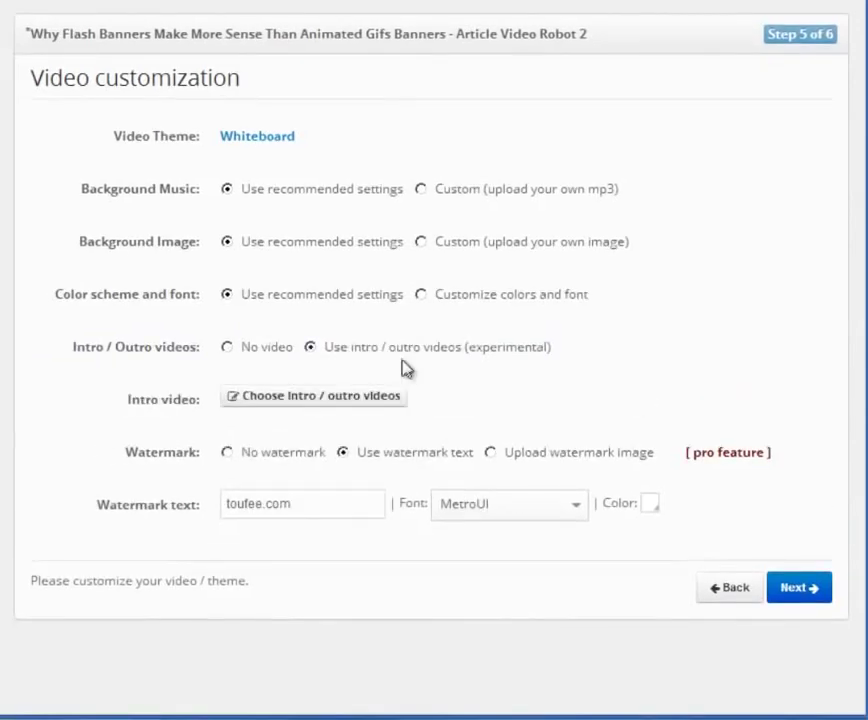
Select the last ready-made intro clip and preview it.
{"action": "left_click", "coordinate": [358, 400]}
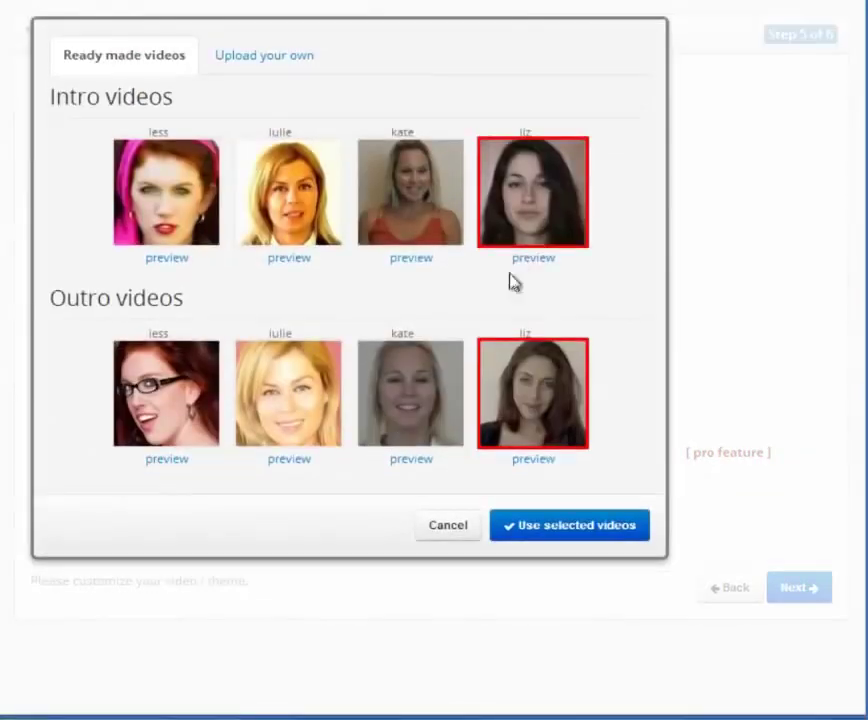
{"action": "left_click", "coordinate": [525, 226]}
{"action": "left_click", "coordinate": [528, 228]}
{"action": "left_click", "coordinate": [533, 258]}
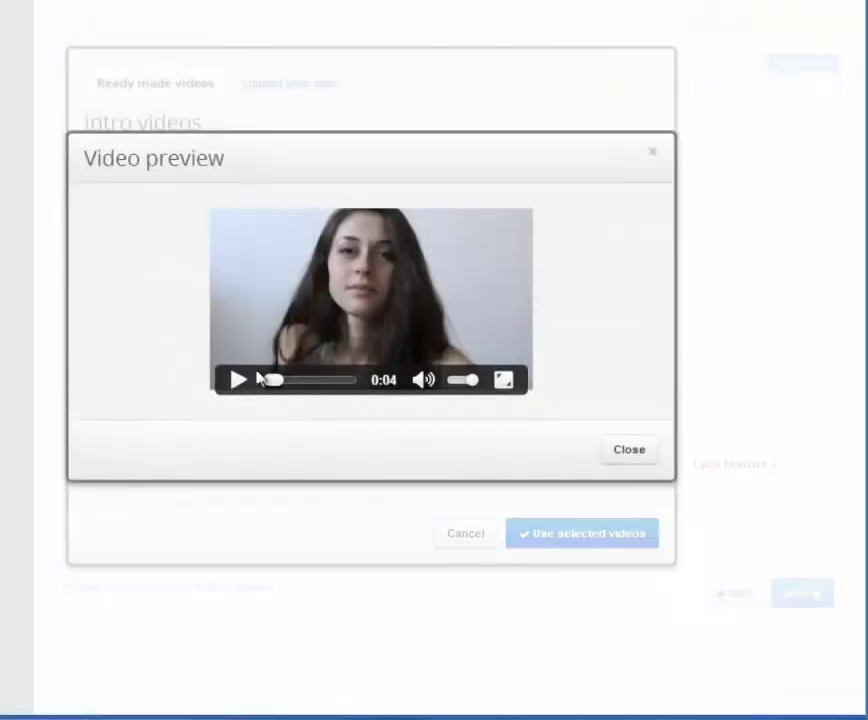
{"action": "left_click", "coordinate": [238, 380]}
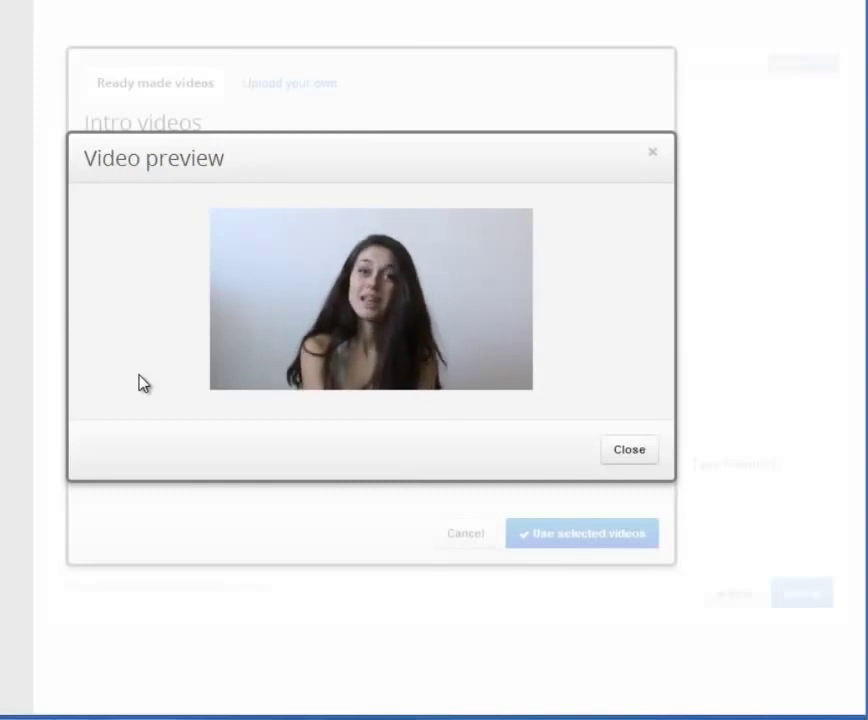
{"action": "left_click", "coordinate": [630, 452]}
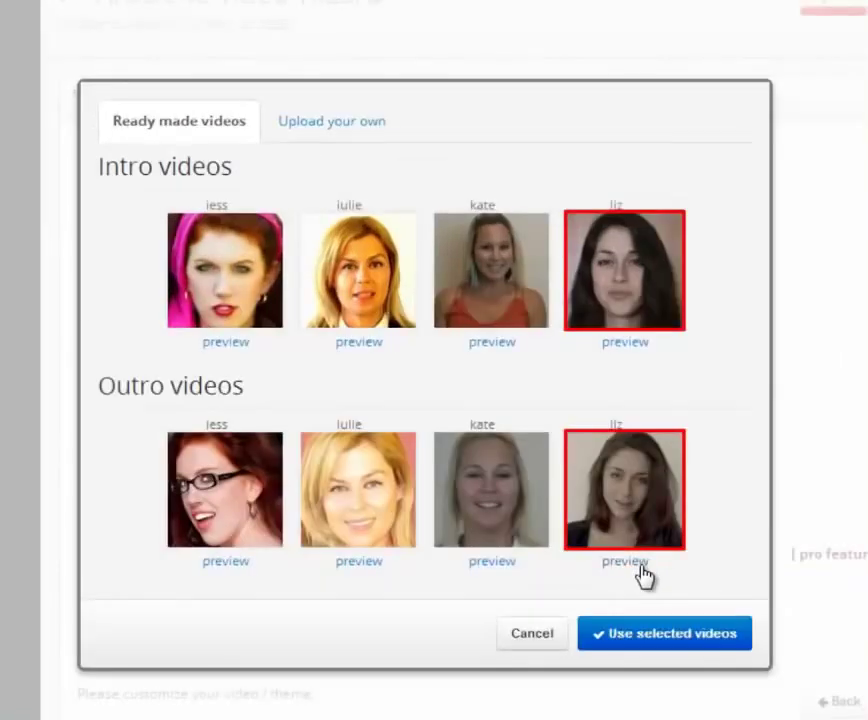
Preview the last outro clip and apply both selected intro and outro videos.
{"action": "left_click", "coordinate": [556, 470]}
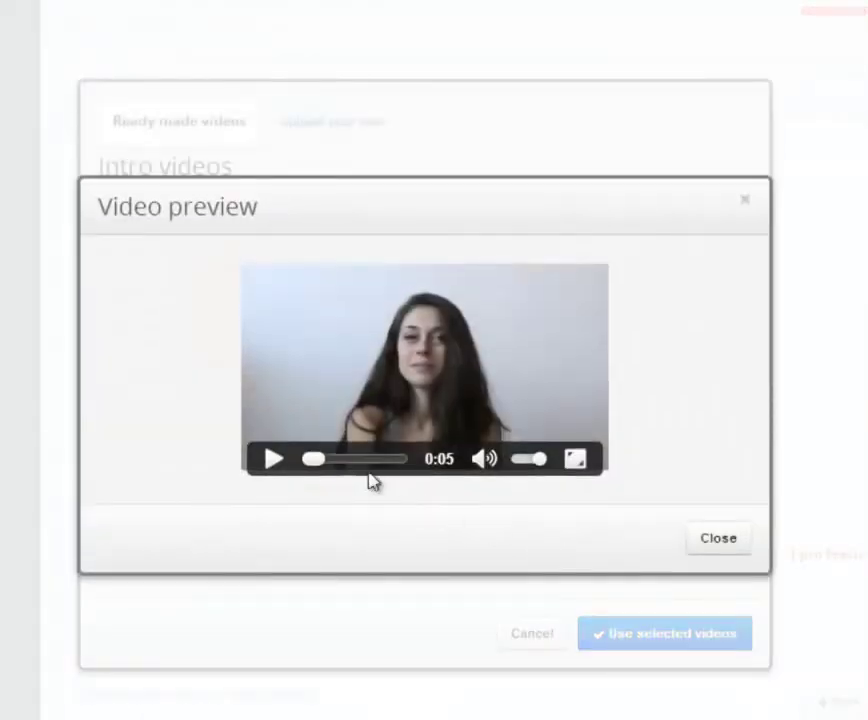
{"action": "left_click", "coordinate": [271, 459]}
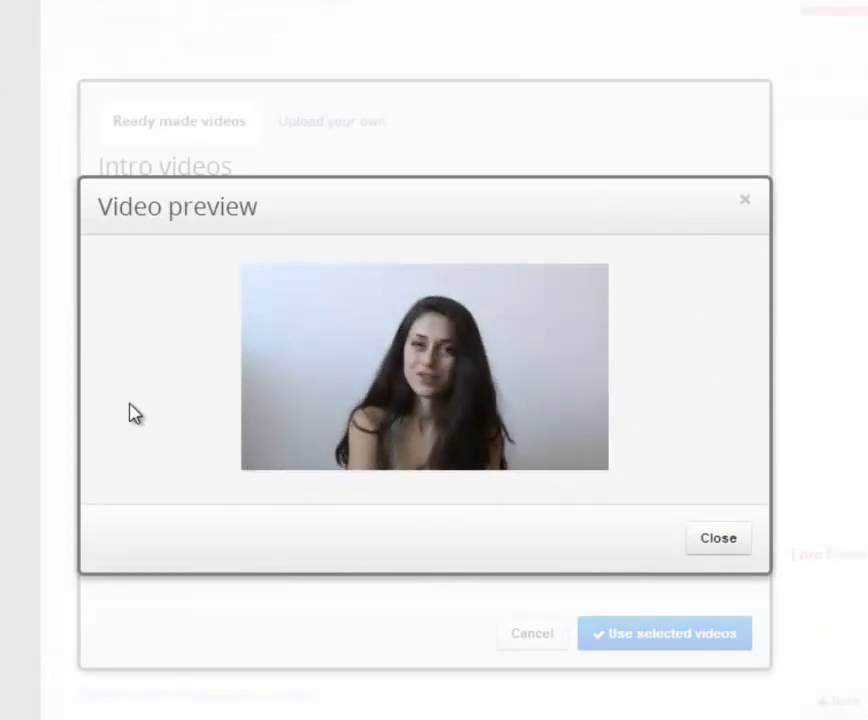
{"action": "left_click", "coordinate": [705, 543]}
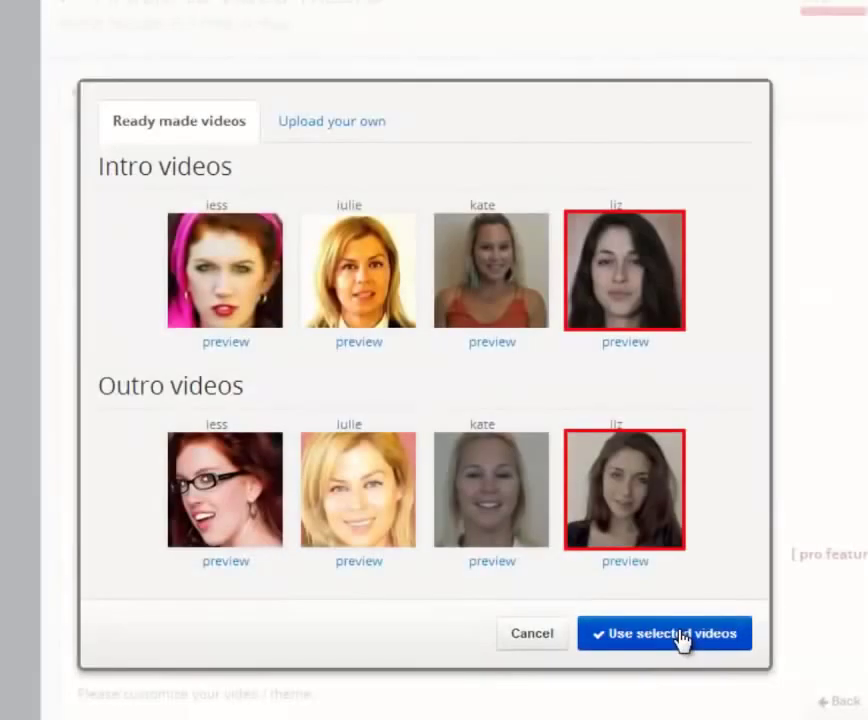
{"action": "left_click", "coordinate": [681, 636]}
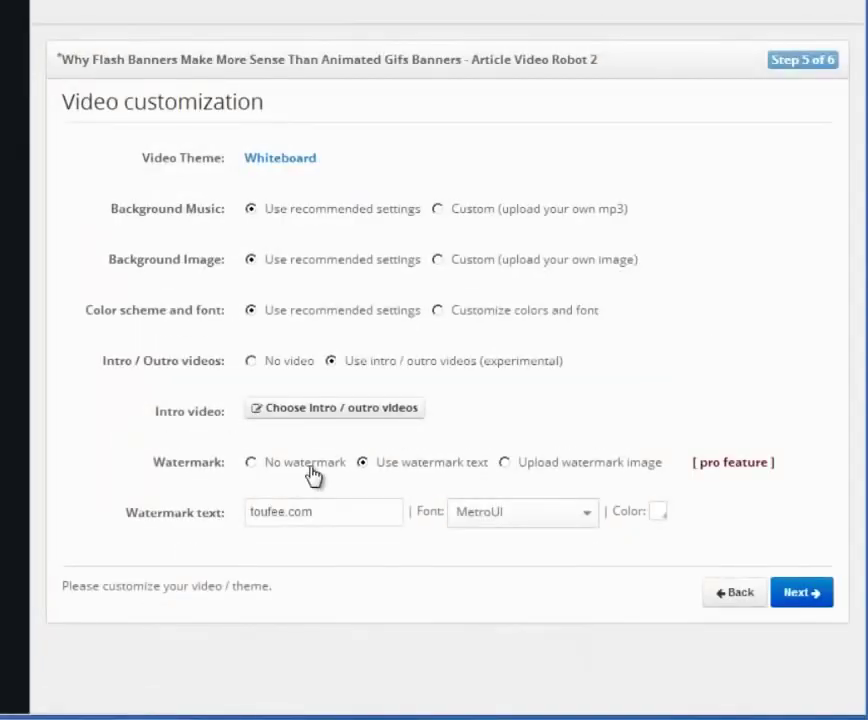
Keep 'Use watermark text' as the watermark and open the 44% project completion summary.
{"action": "left_click", "coordinate": [295, 463]}
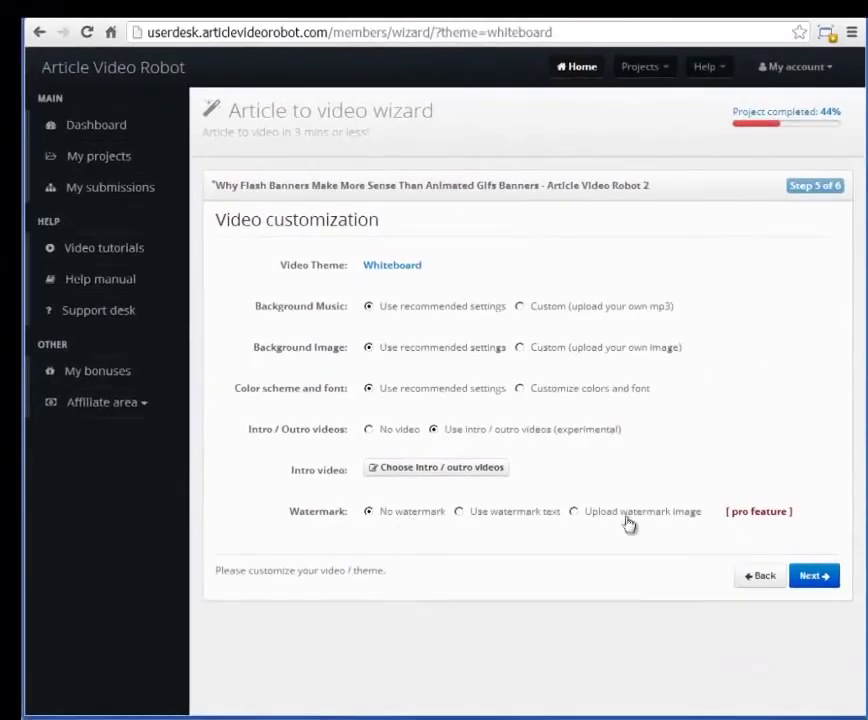
{"action": "left_click", "coordinate": [628, 518]}
{"action": "left_click", "coordinate": [500, 511]}
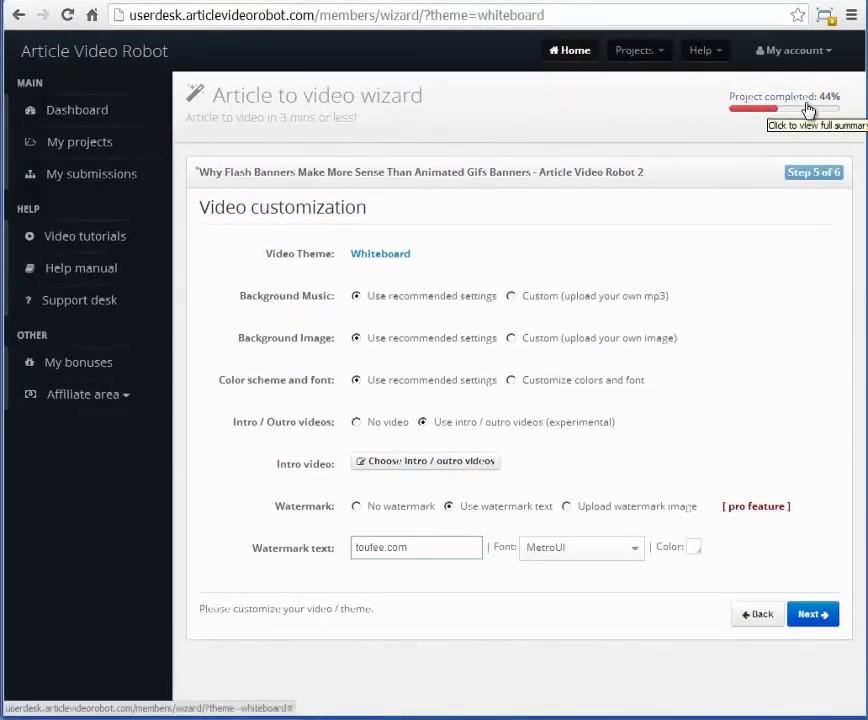
{"action": "left_click", "coordinate": [808, 108]}
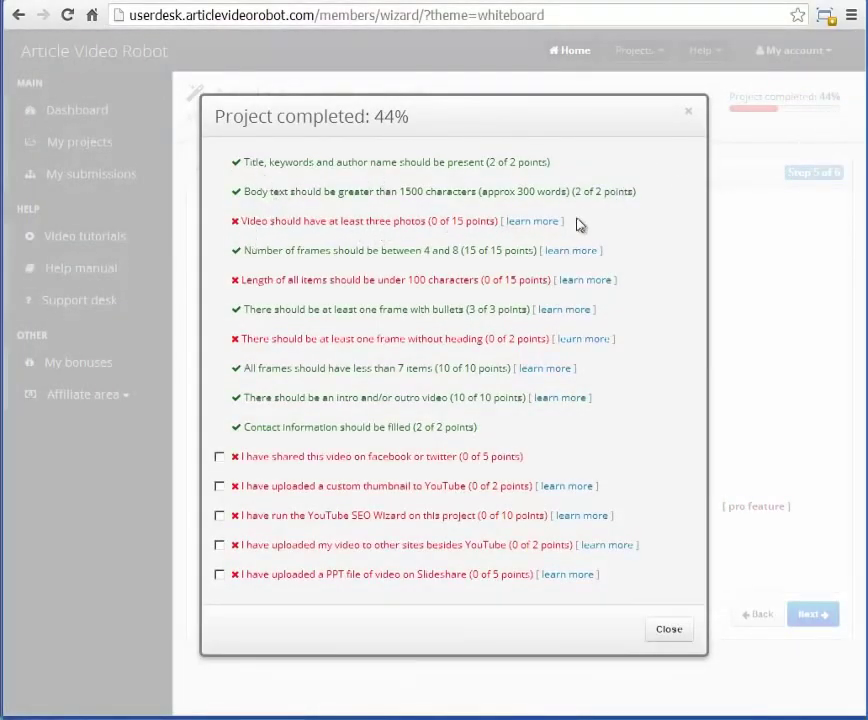
Tick the sharing self-report items, including shared on Facebook or Twitter, and save to reach 61%.
{"action": "left_click_drag", "start_coordinate": [568, 222], "coordinate": [222, 236]}
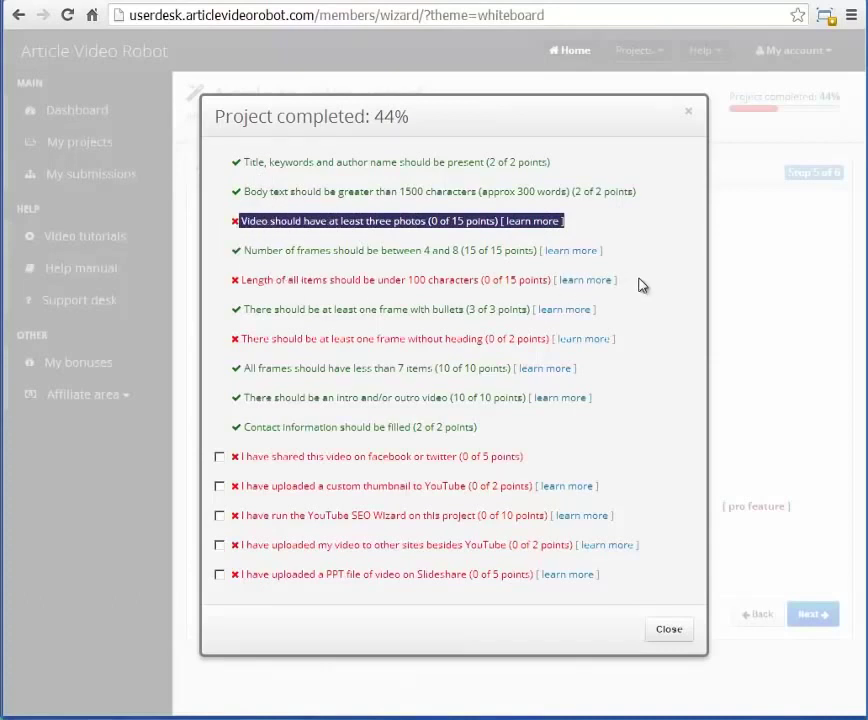
{"action": "left_click_drag", "start_coordinate": [636, 283], "coordinate": [277, 309]}
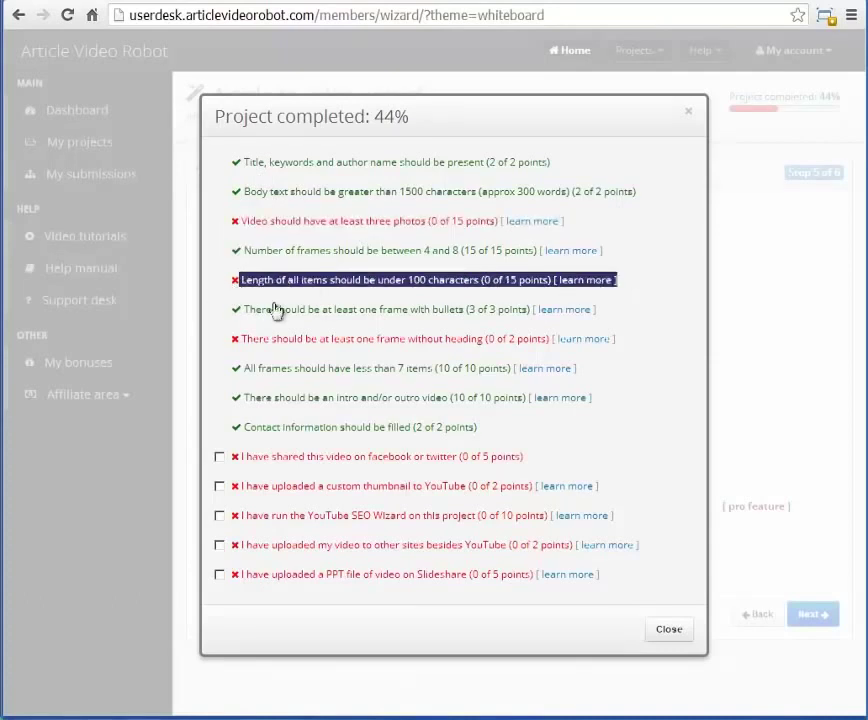
{"action": "left_click", "coordinate": [219, 457]}
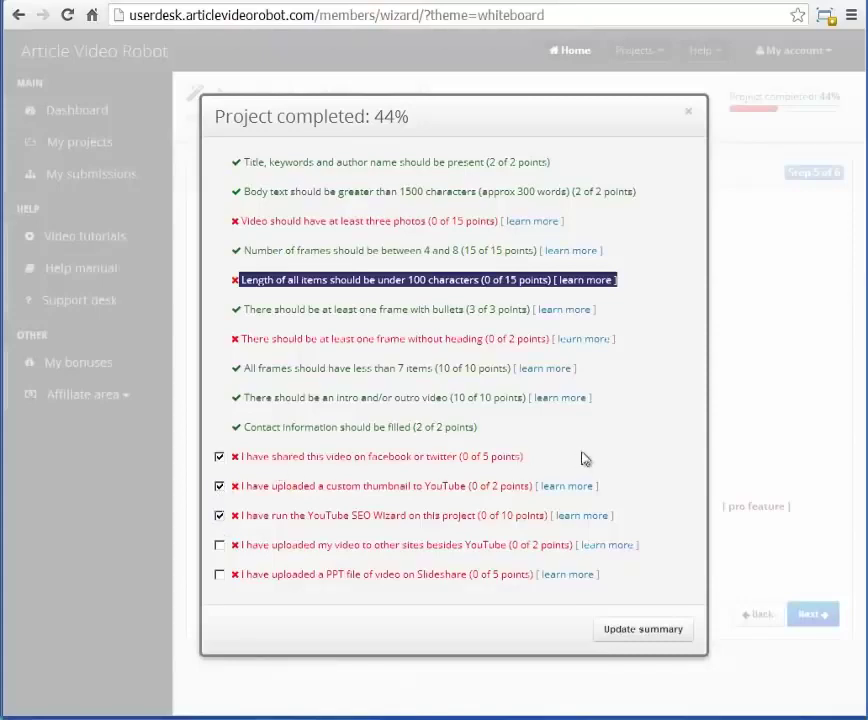
{"action": "left_click", "coordinate": [645, 638]}
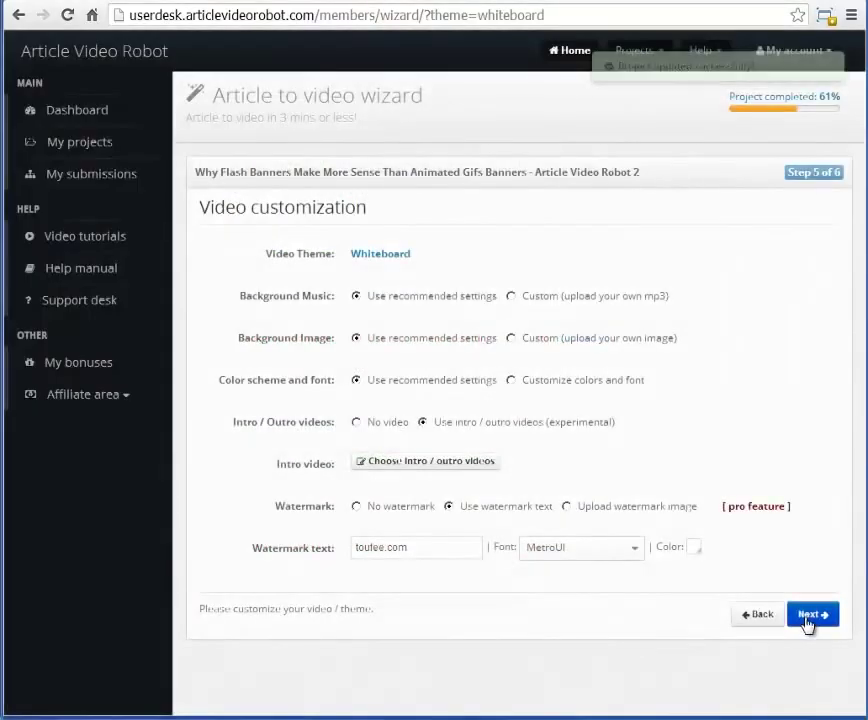
Advance from Video customization to step 6 of 6, queuing the video for rendering.
{"action": "left_click", "coordinate": [811, 618]}
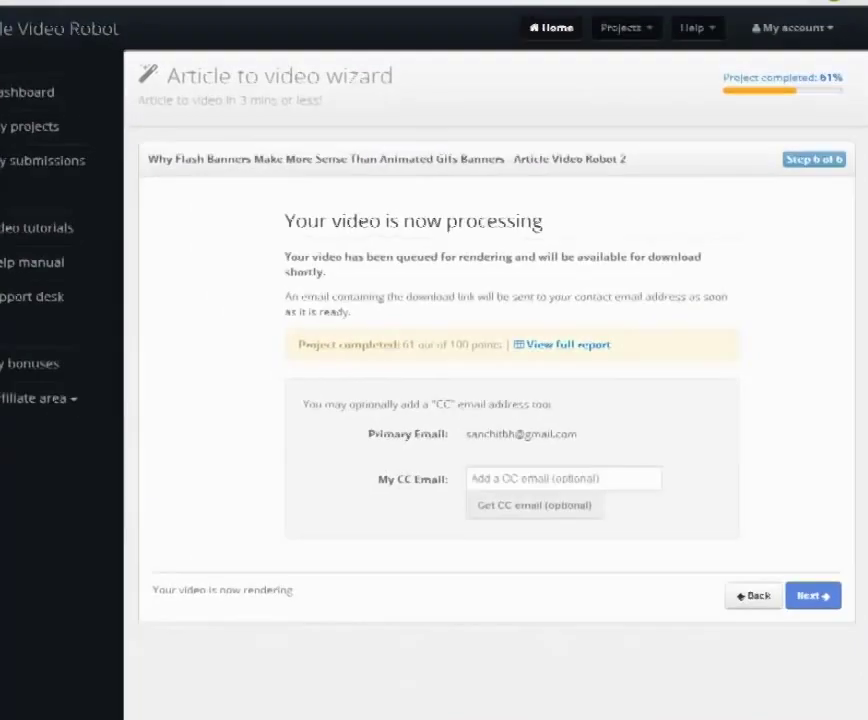